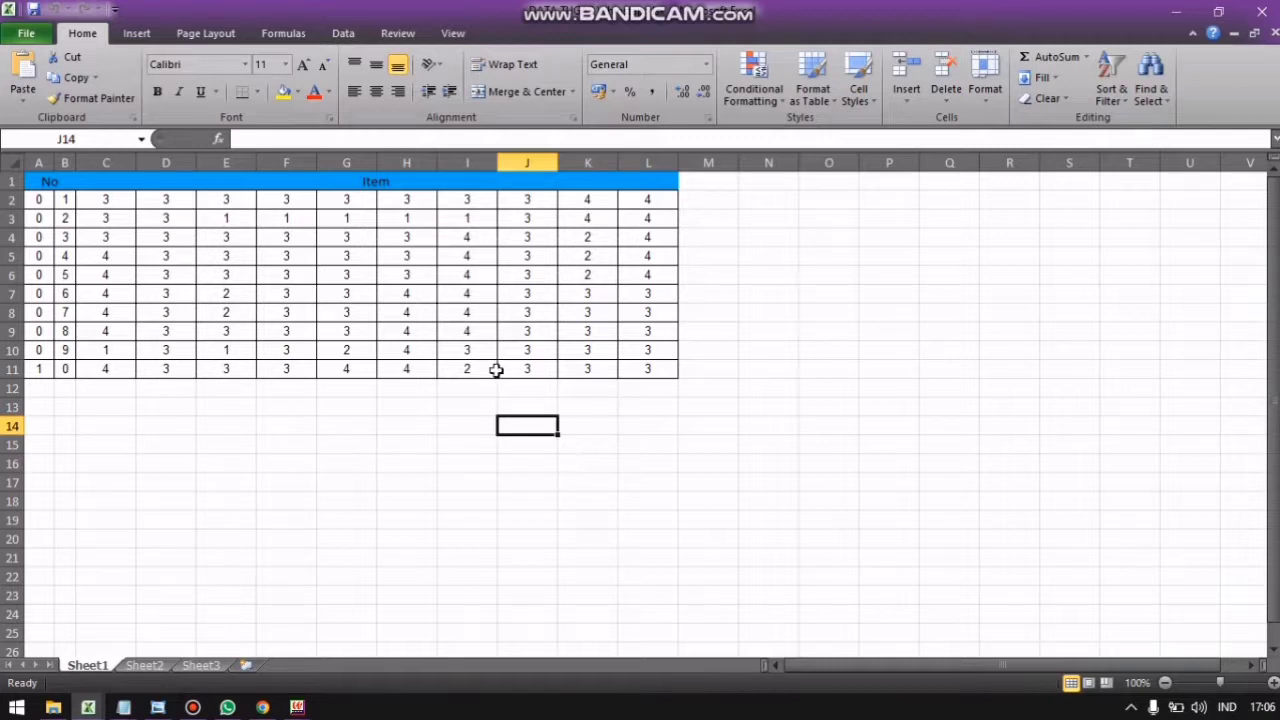
- Copy the data rows A2:L11 without the headers and paste them at A1 in the DATA UJI RUSH 1xlsx workbook
drag(38, 201, 646, 370)
key(ctrl+c)
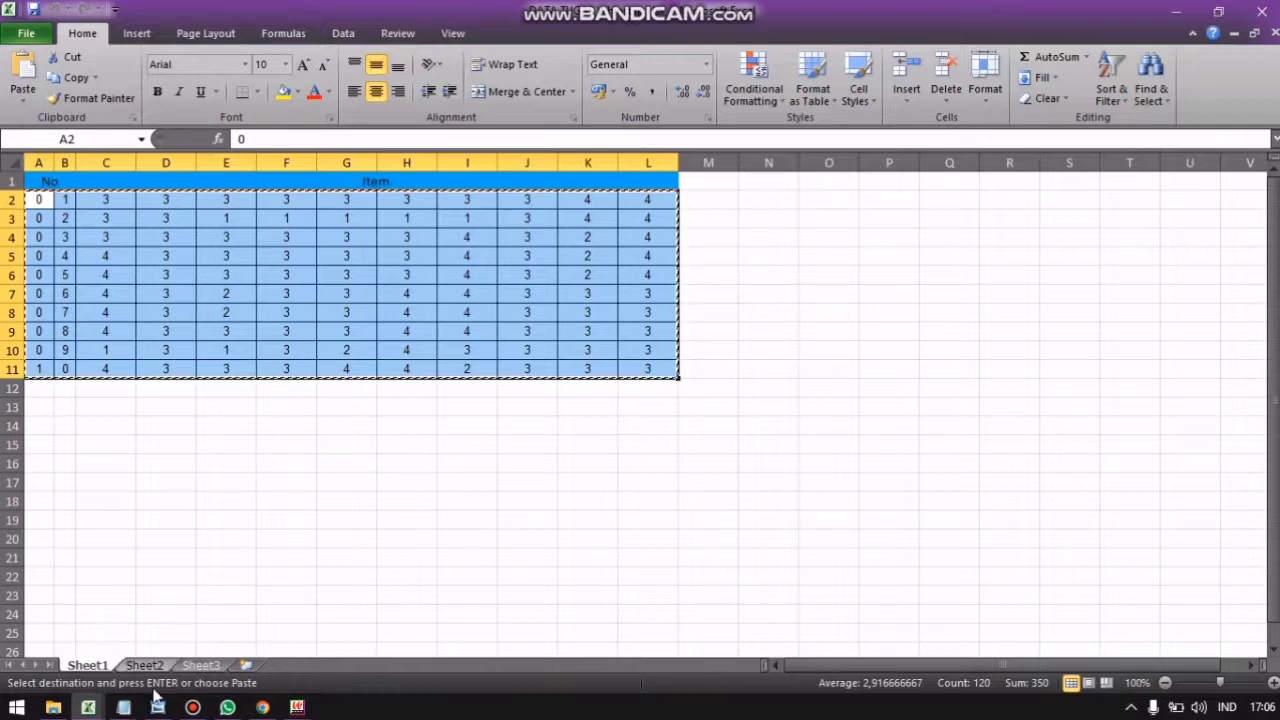
mouse_move(88, 707)
click(102, 648)
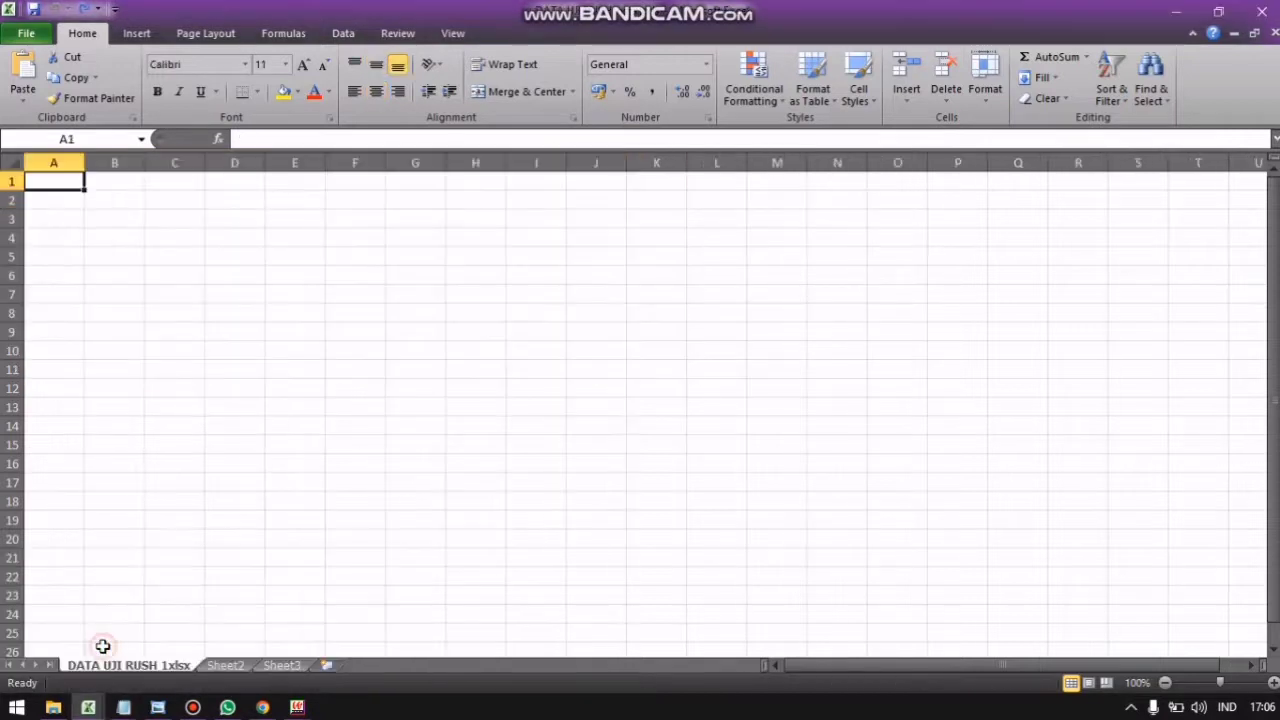
key(ctrl+v)
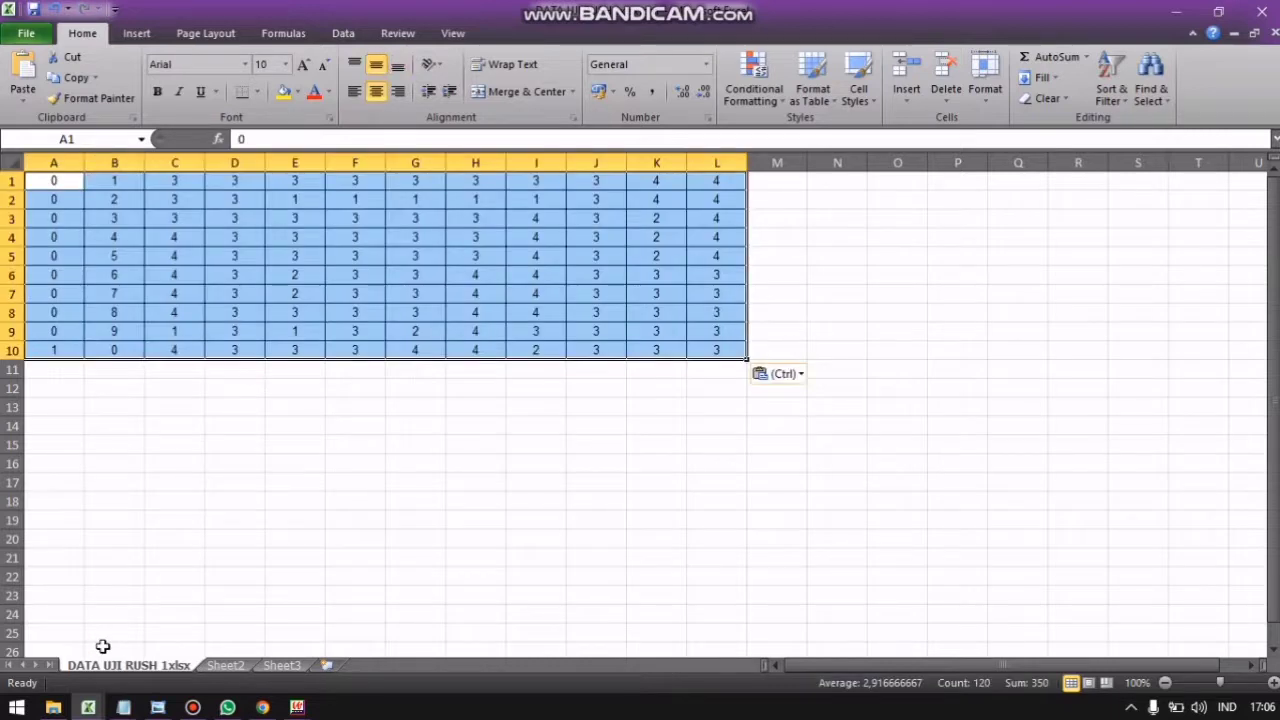
- Set the width of column A to 1
click(58, 162)
right_click(61, 166)
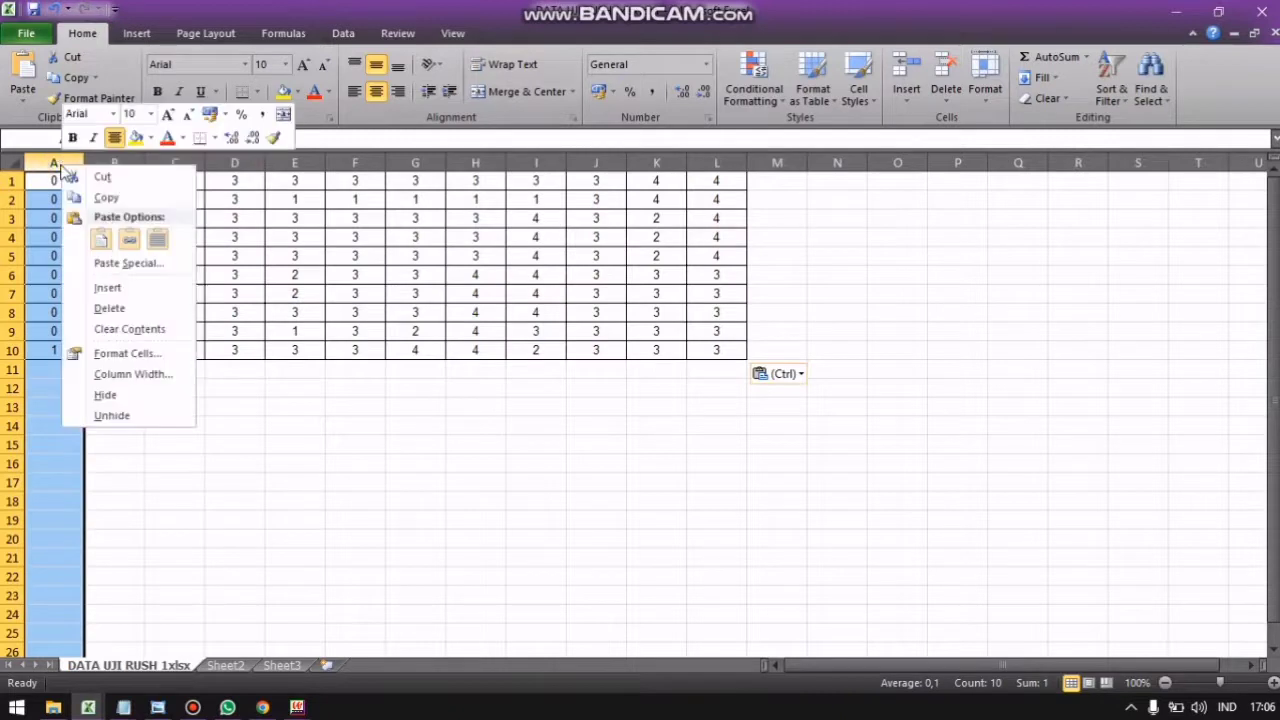
click(143, 373)
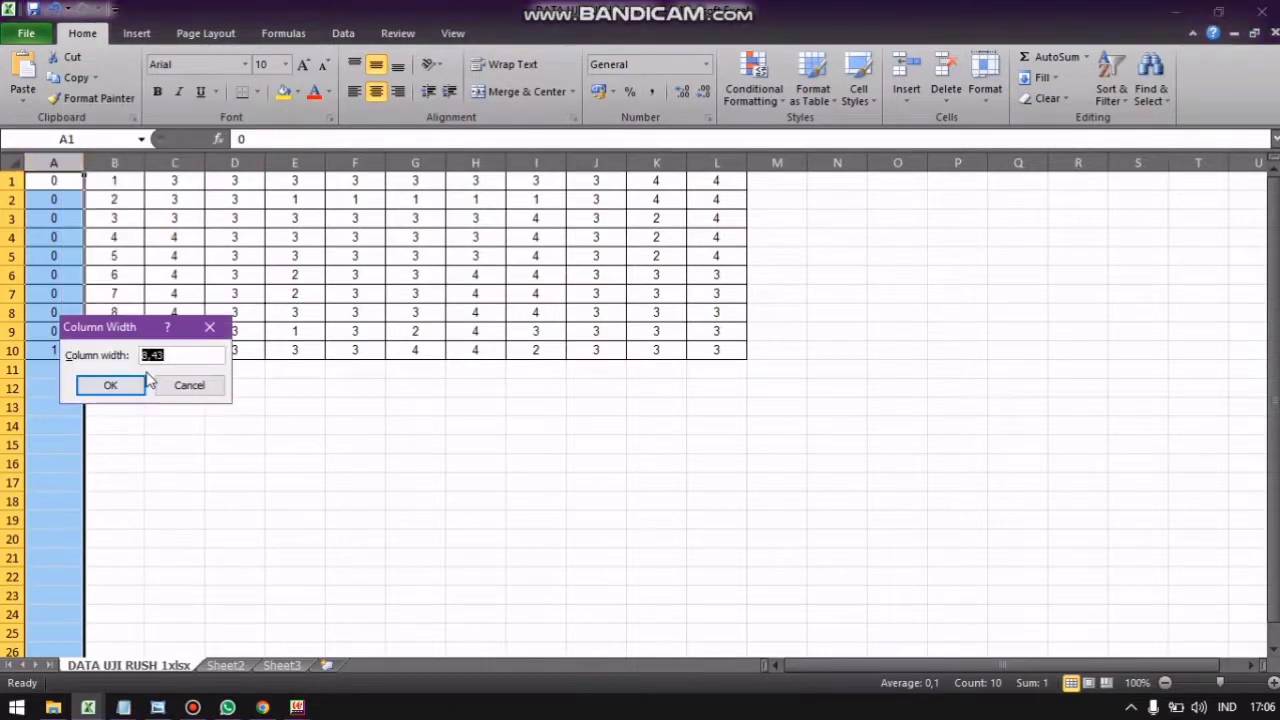
key(BackSpace)
text(1)
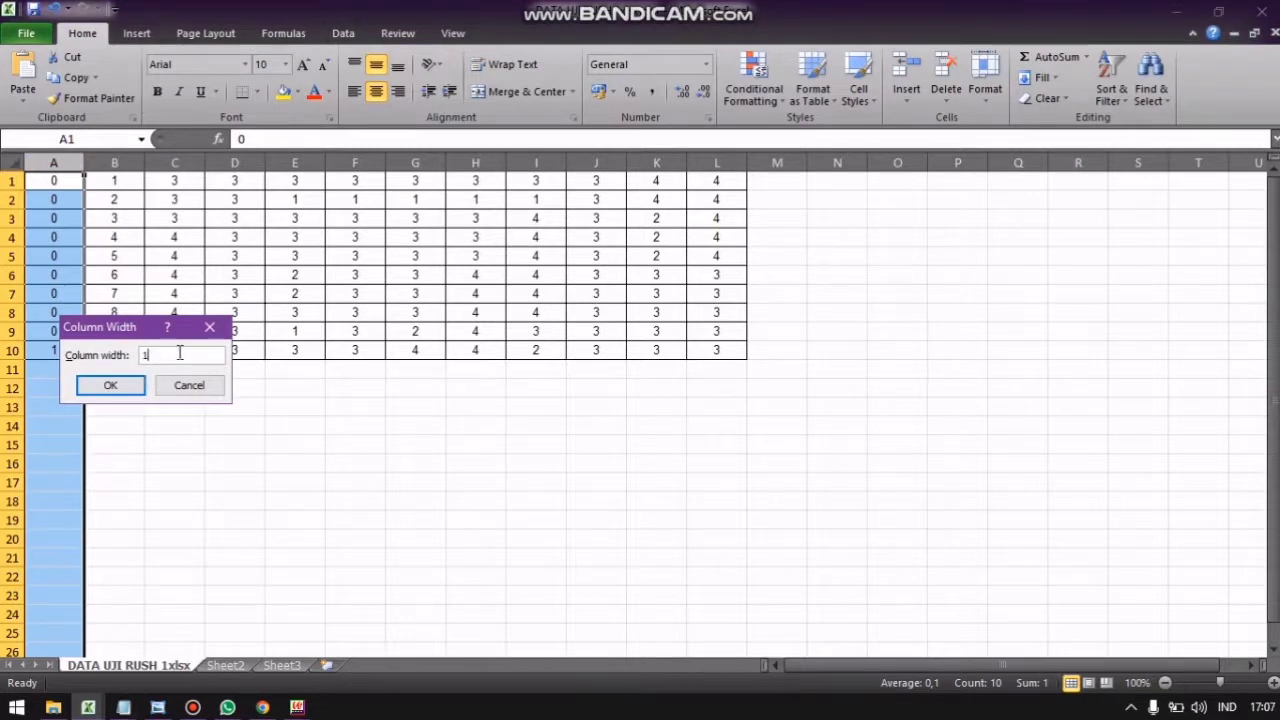
click(109, 383)
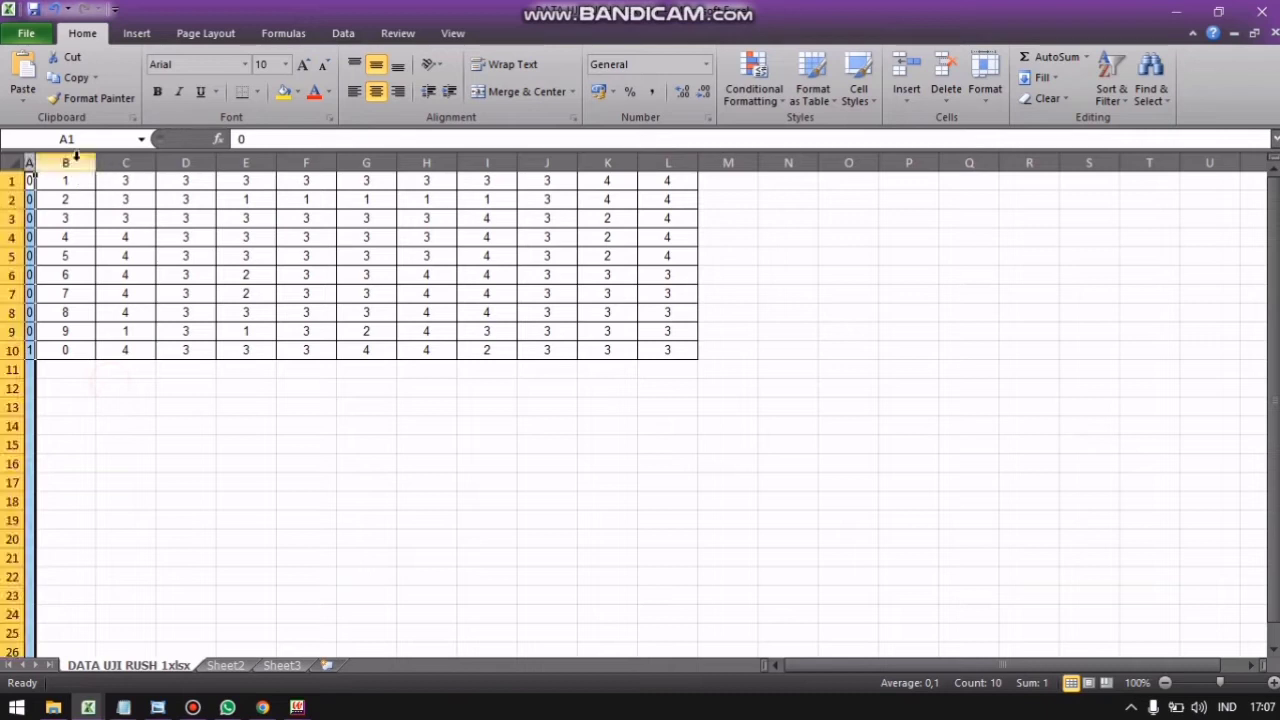
- Set the width of column B to 1
click(78, 165)
right_click(78, 165)
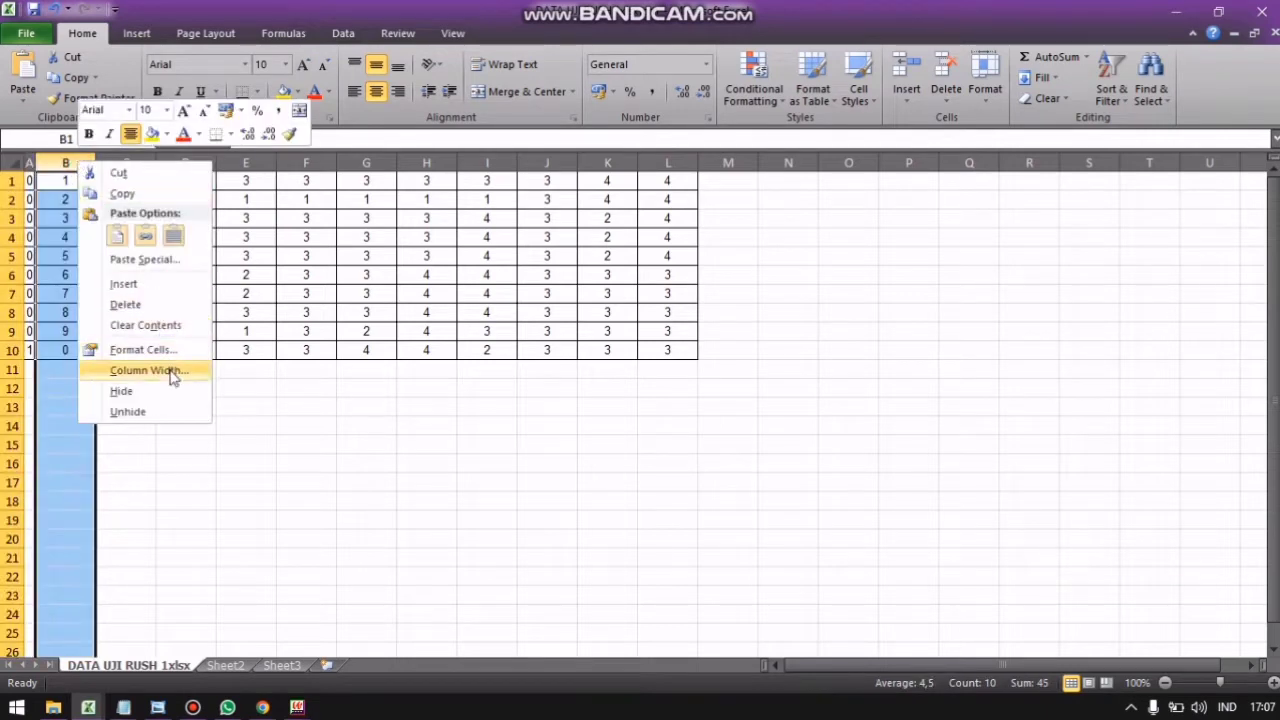
click(168, 371)
text(1)
click(156, 383)
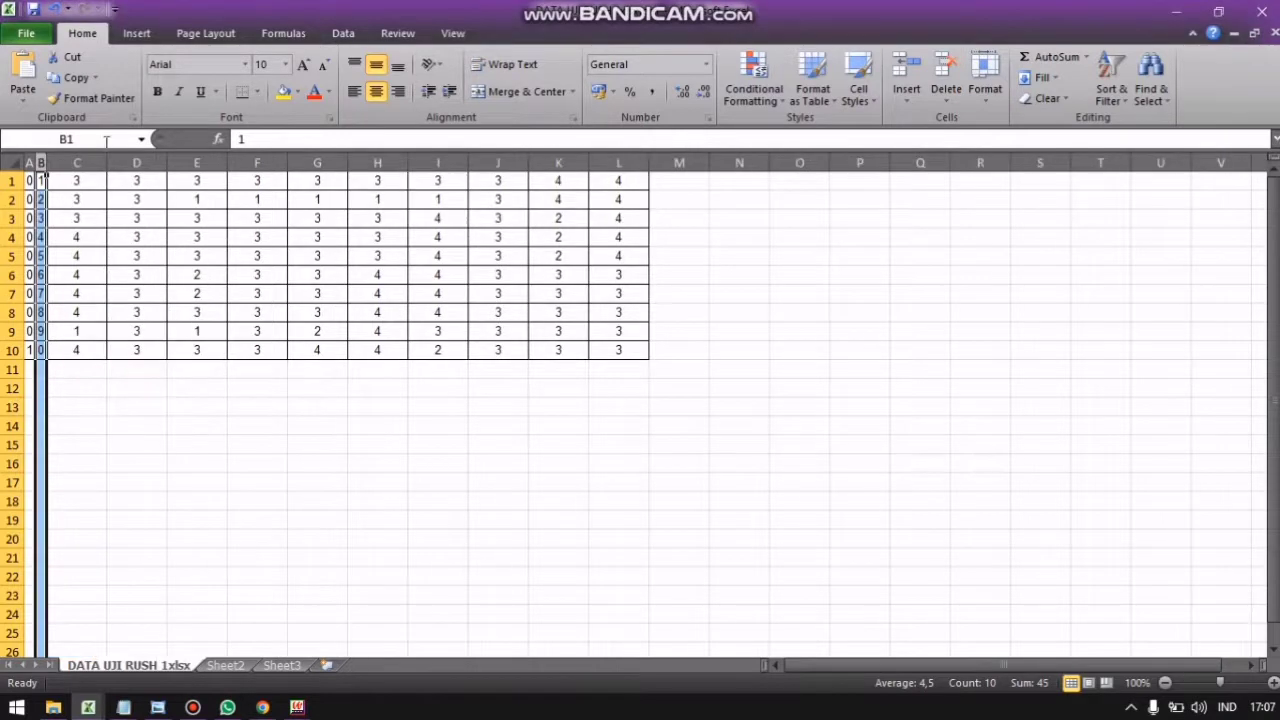
- Set the width of the remaining data columns, C through L, to 1
click(88, 162)
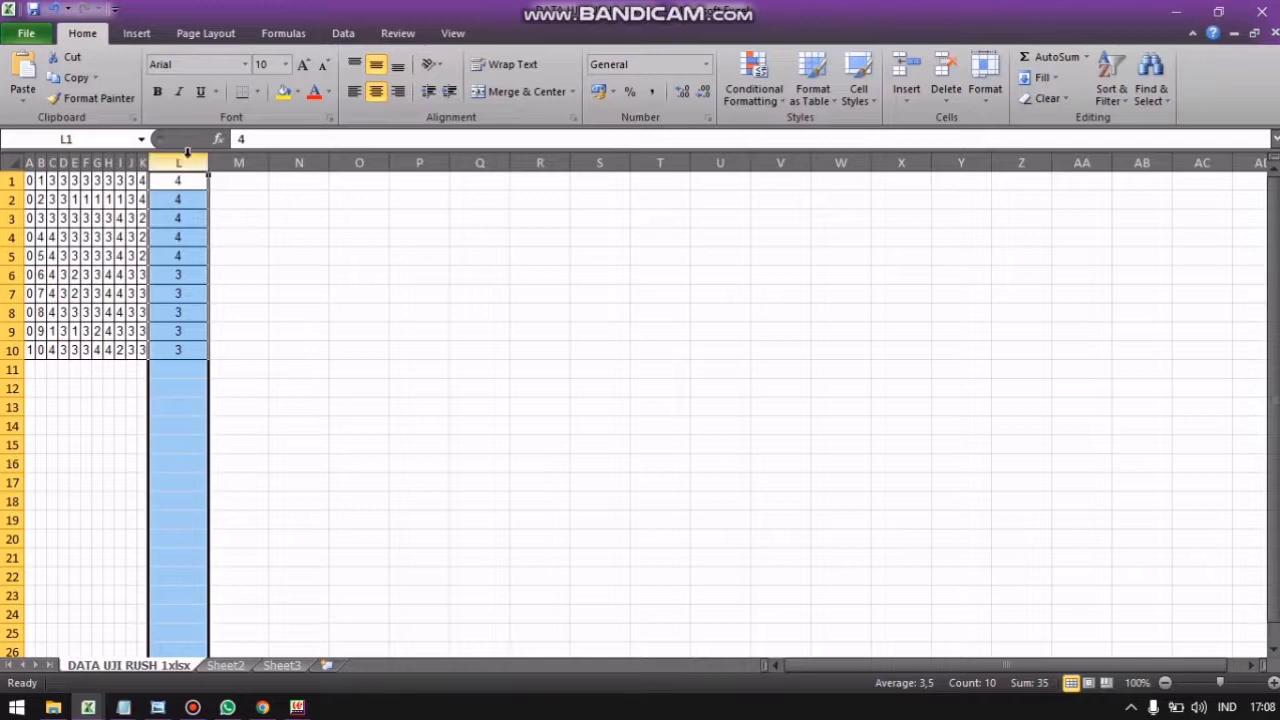
right_click(187, 155)
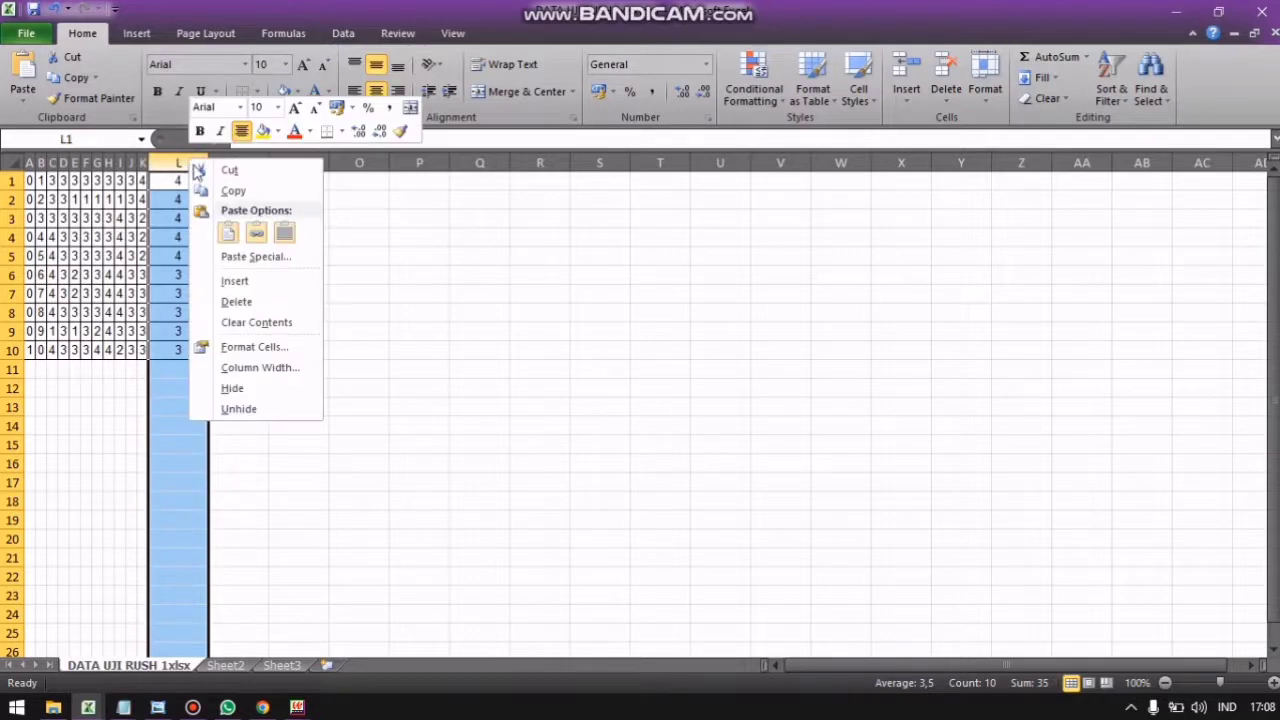
click(286, 367)
key(BackSpace)
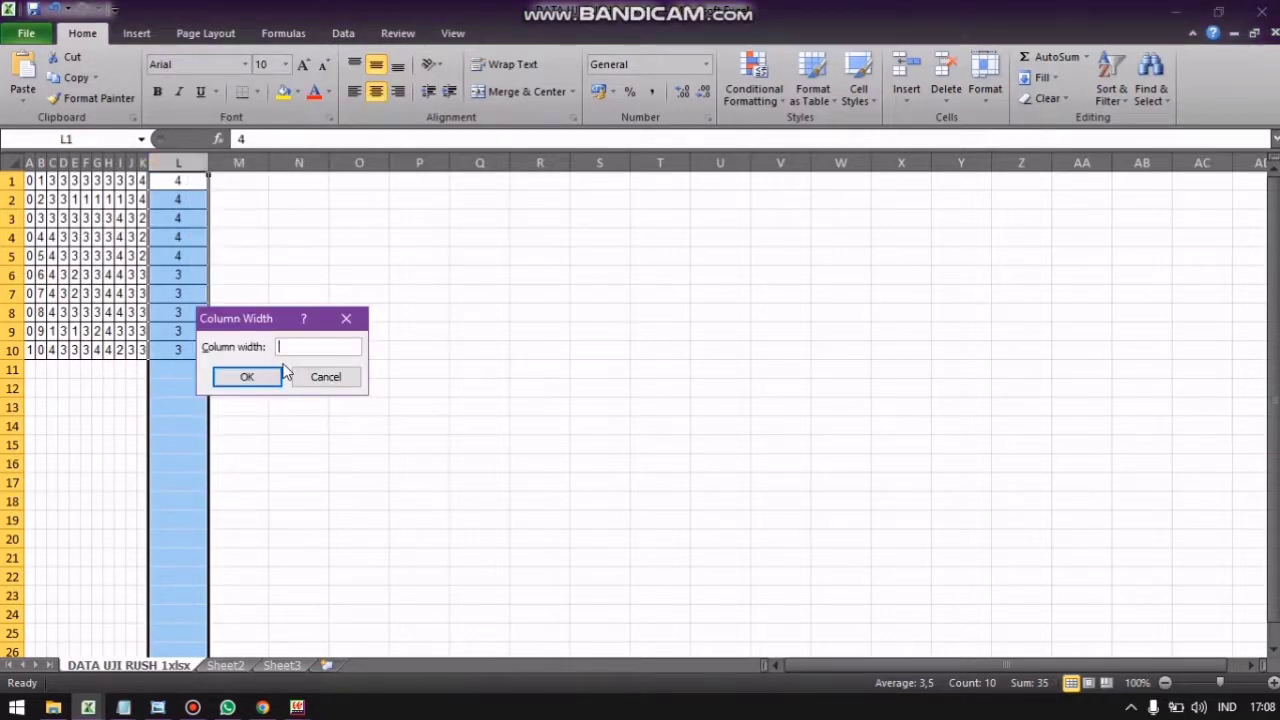
text(1)
click(264, 384)
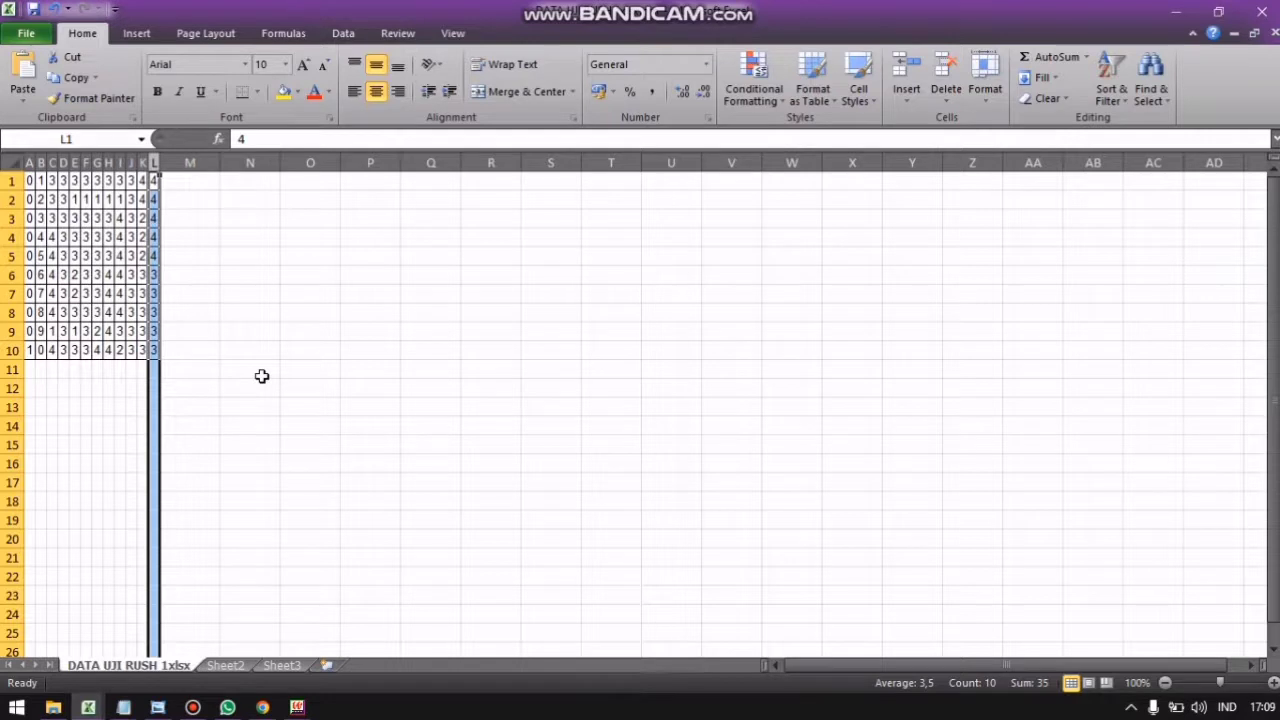
- Save the active sheet as Formatted Text (Space delimited) under the name DATA UJI RUSH 1 terbaru xlsx.prn, keeping that format
click(40, 35)
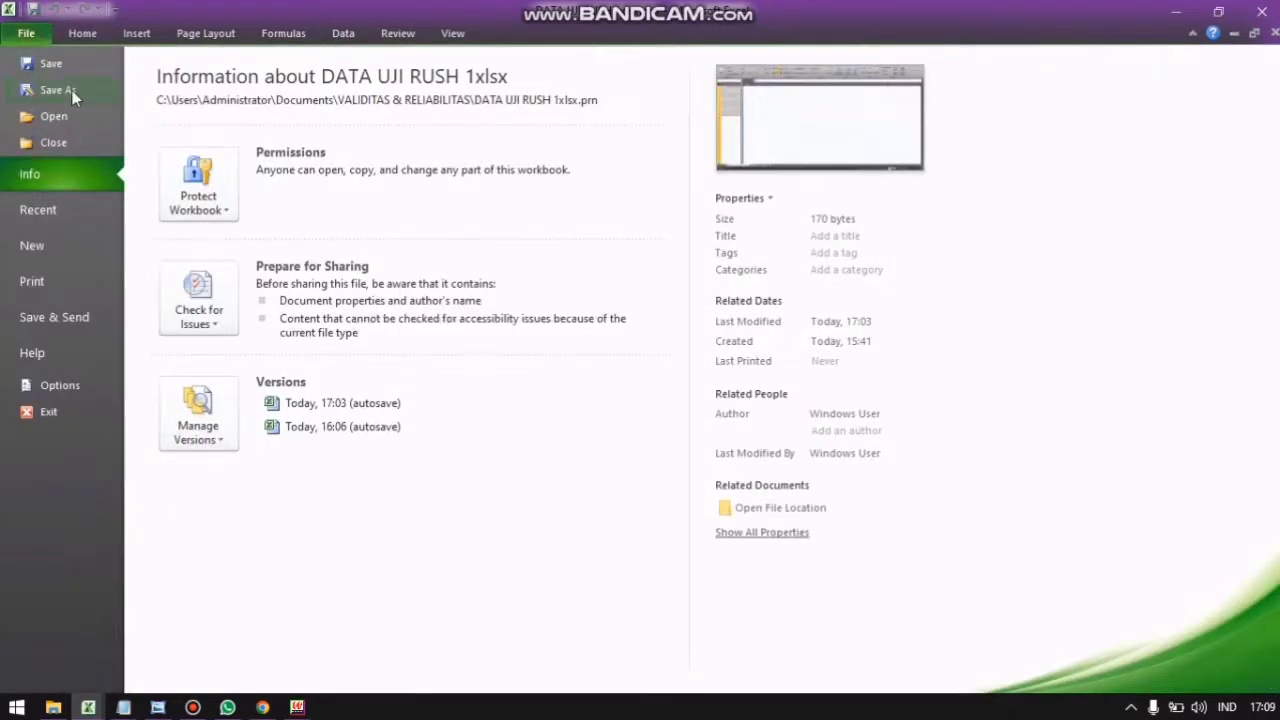
click(73, 96)
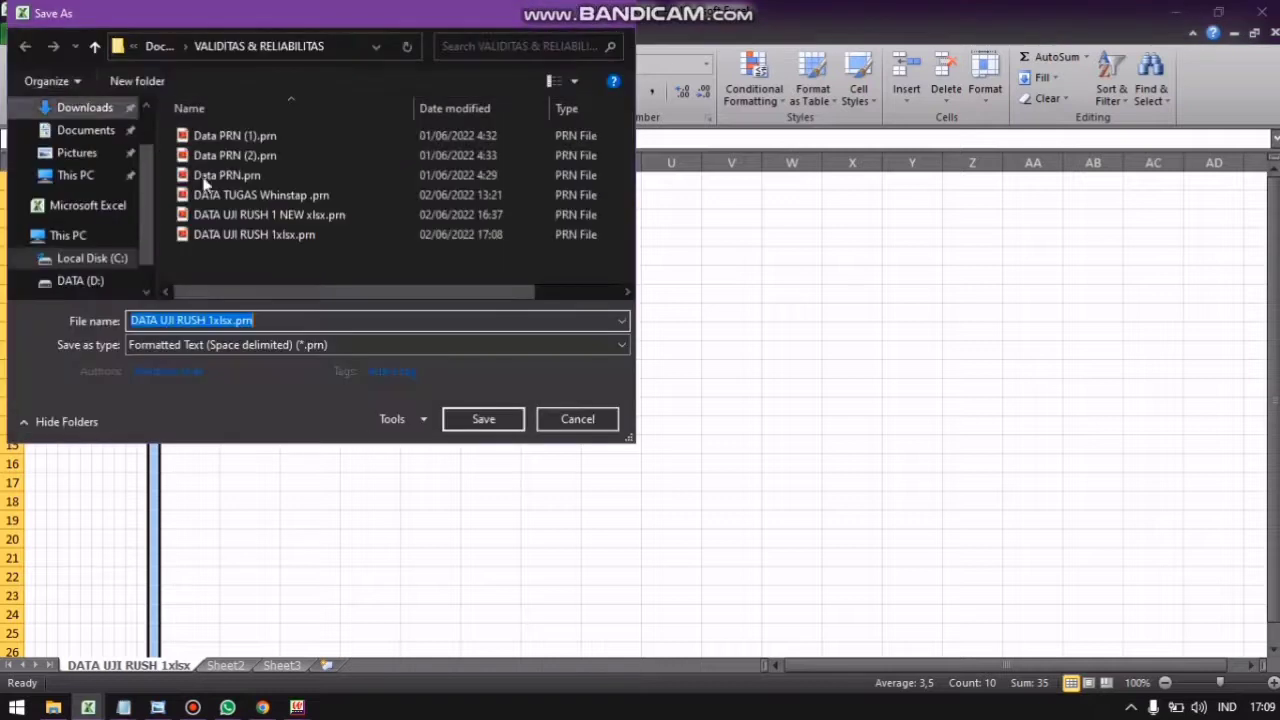
click(213, 320)
text(te)
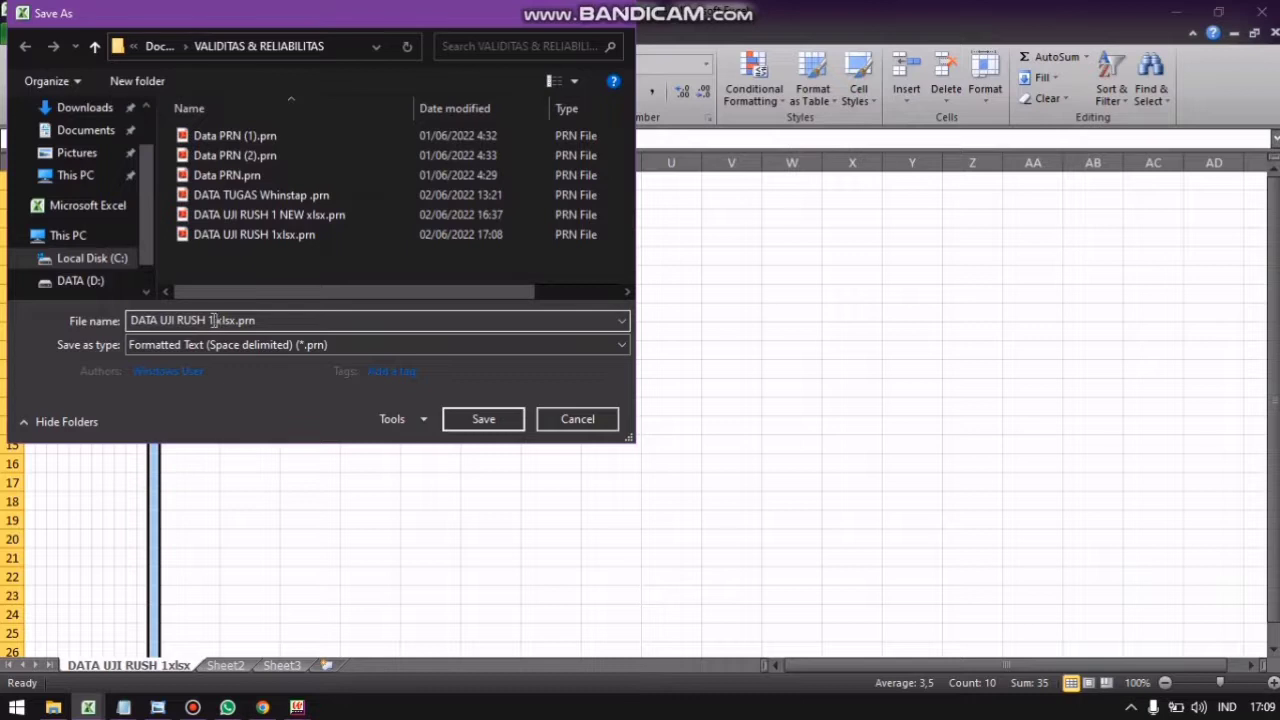
text(rbaru)
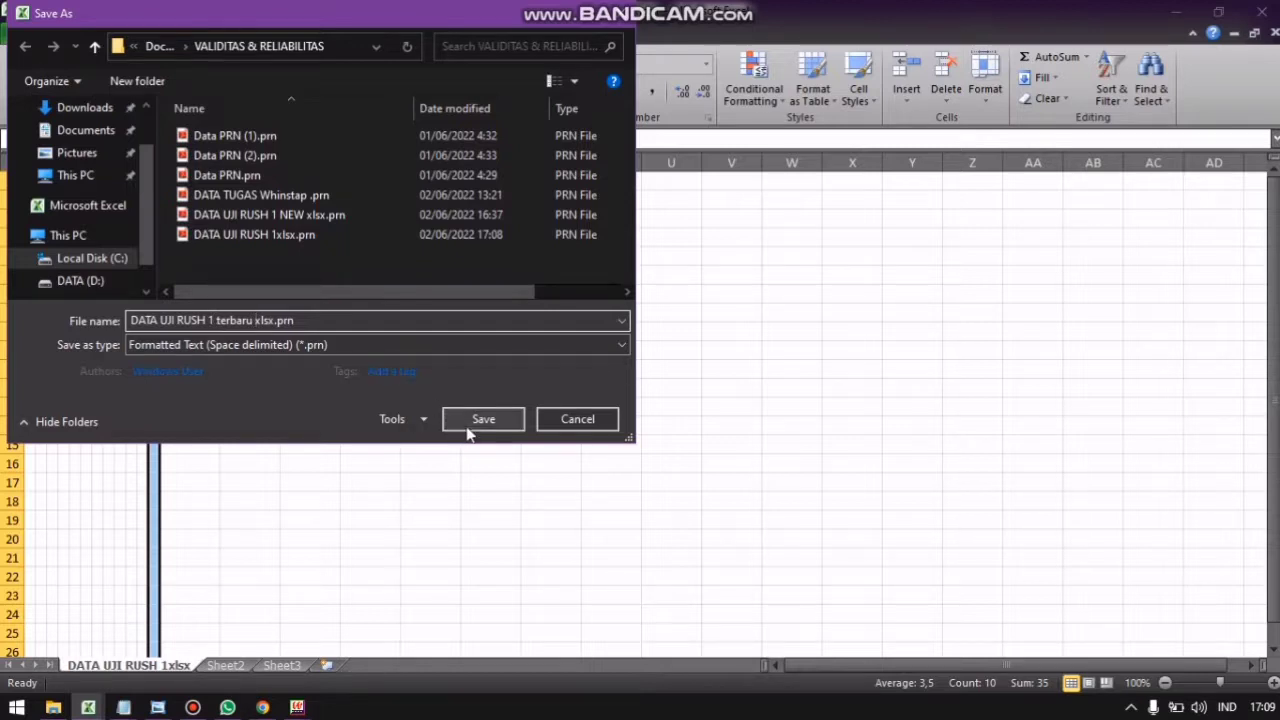
click(375, 345)
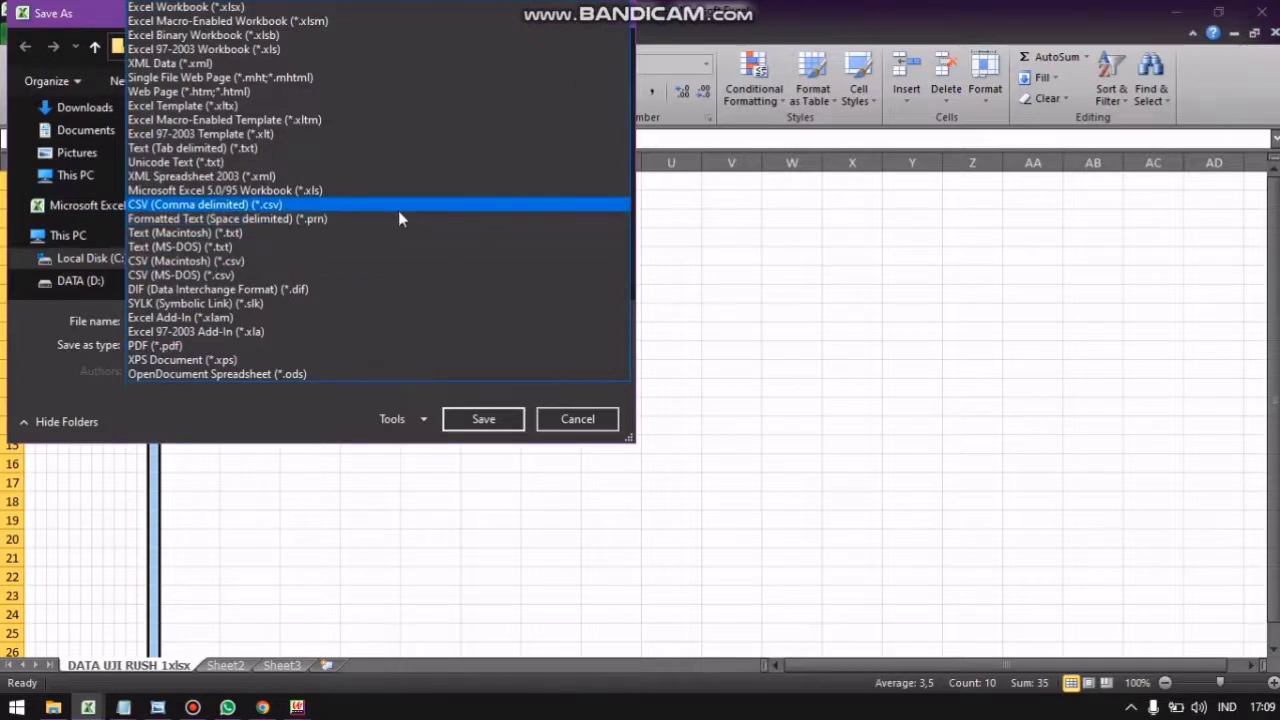
click(484, 420)
click(484, 420)
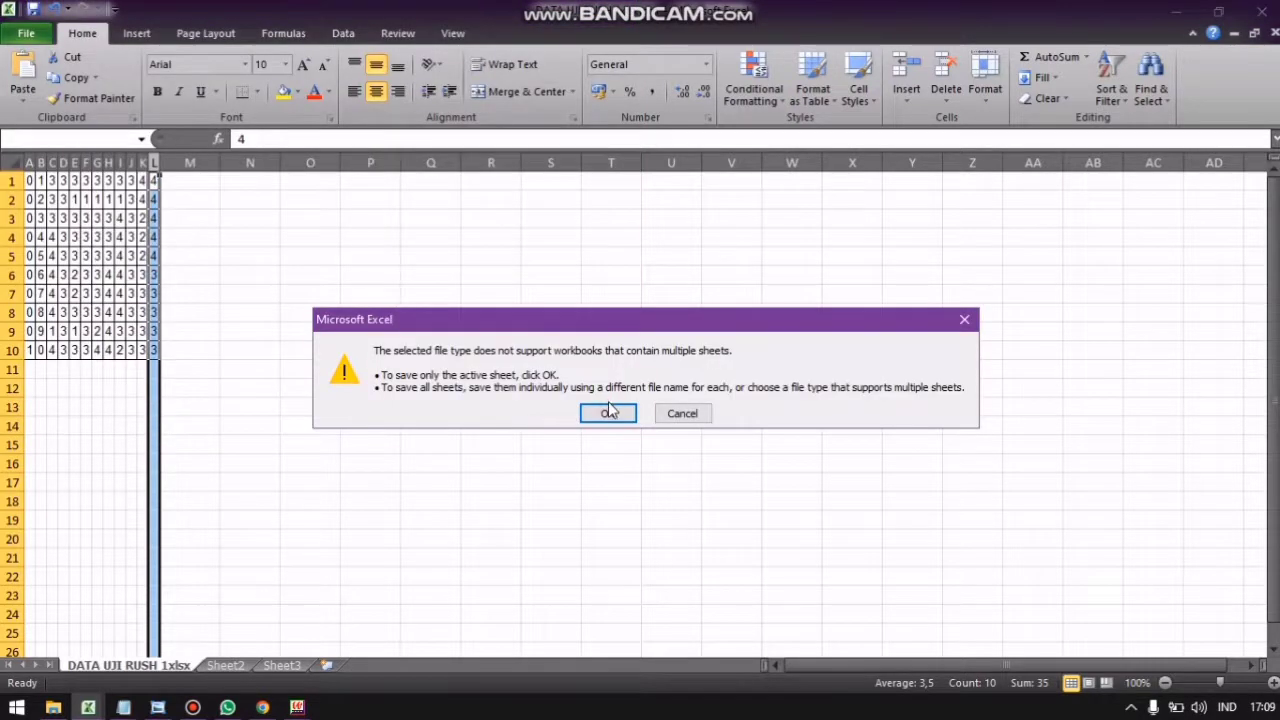
click(612, 410)
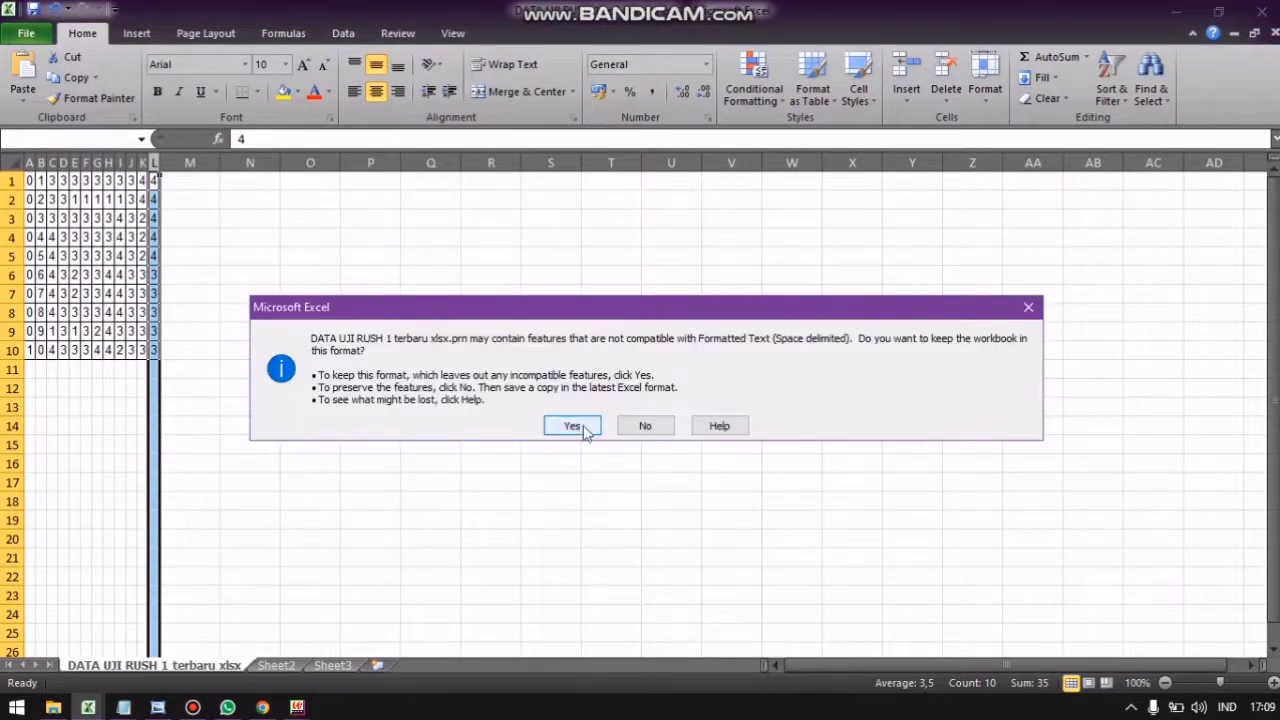
click(576, 426)
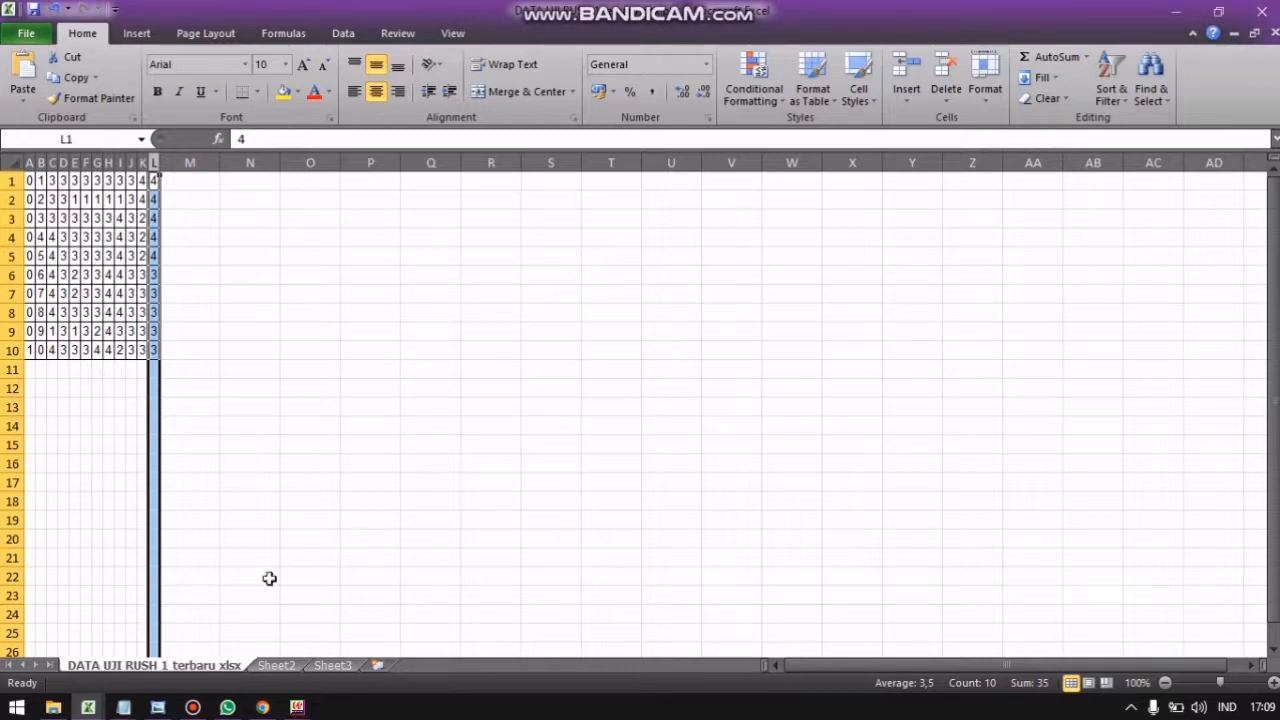
- Switch to File Explorer and open DATA UJI RUSH 1 terbaru xlsx.prn with another program to examine its contents
click(66, 708)
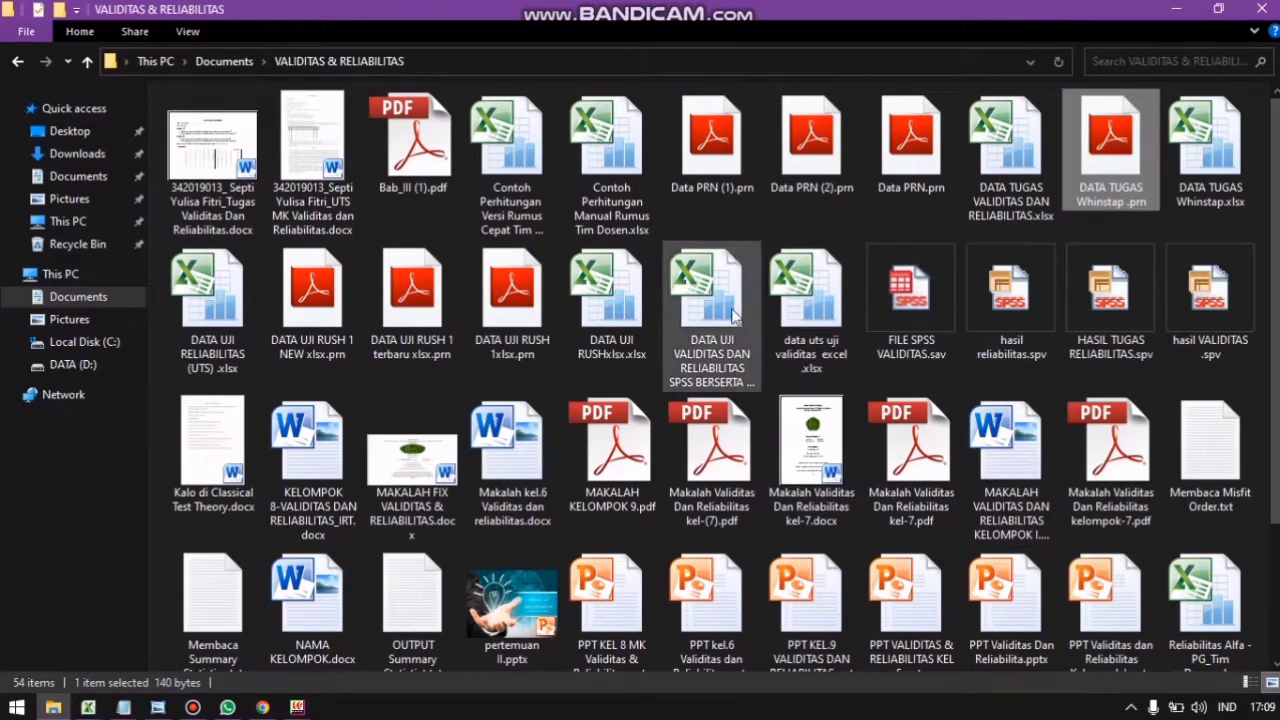
right_click(437, 325)
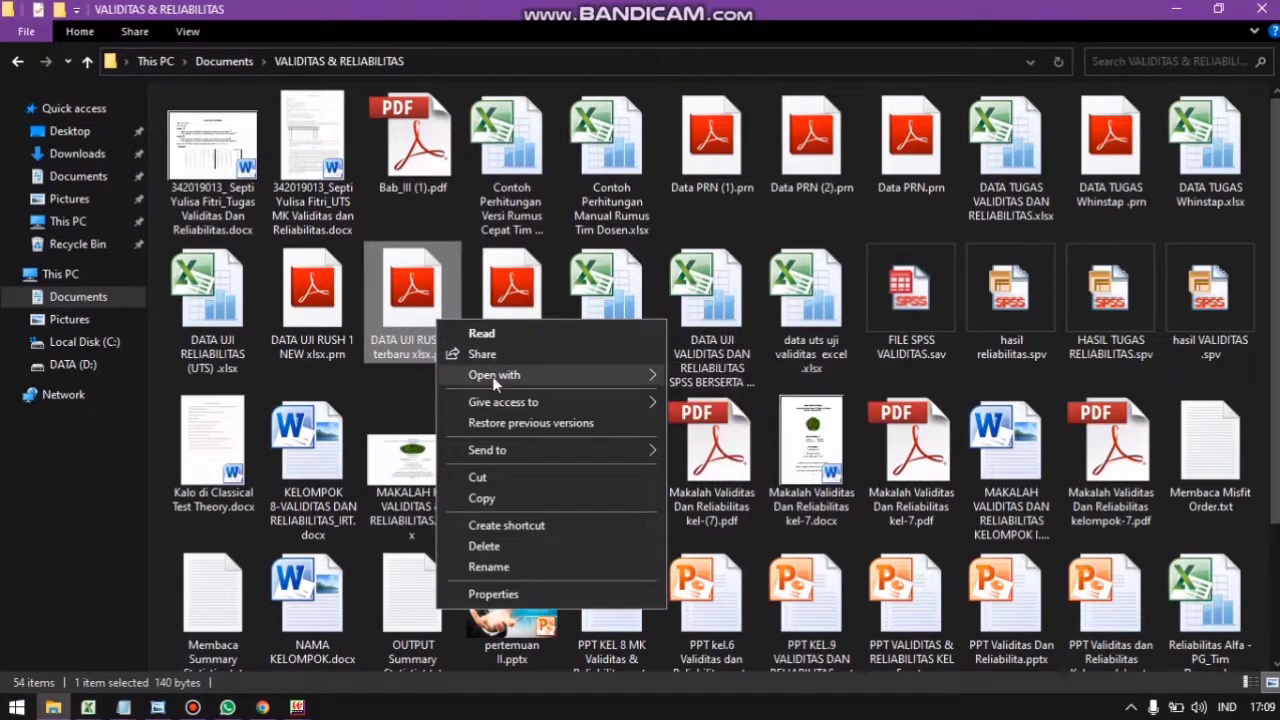
mouse_move(492, 376)
click(711, 398)
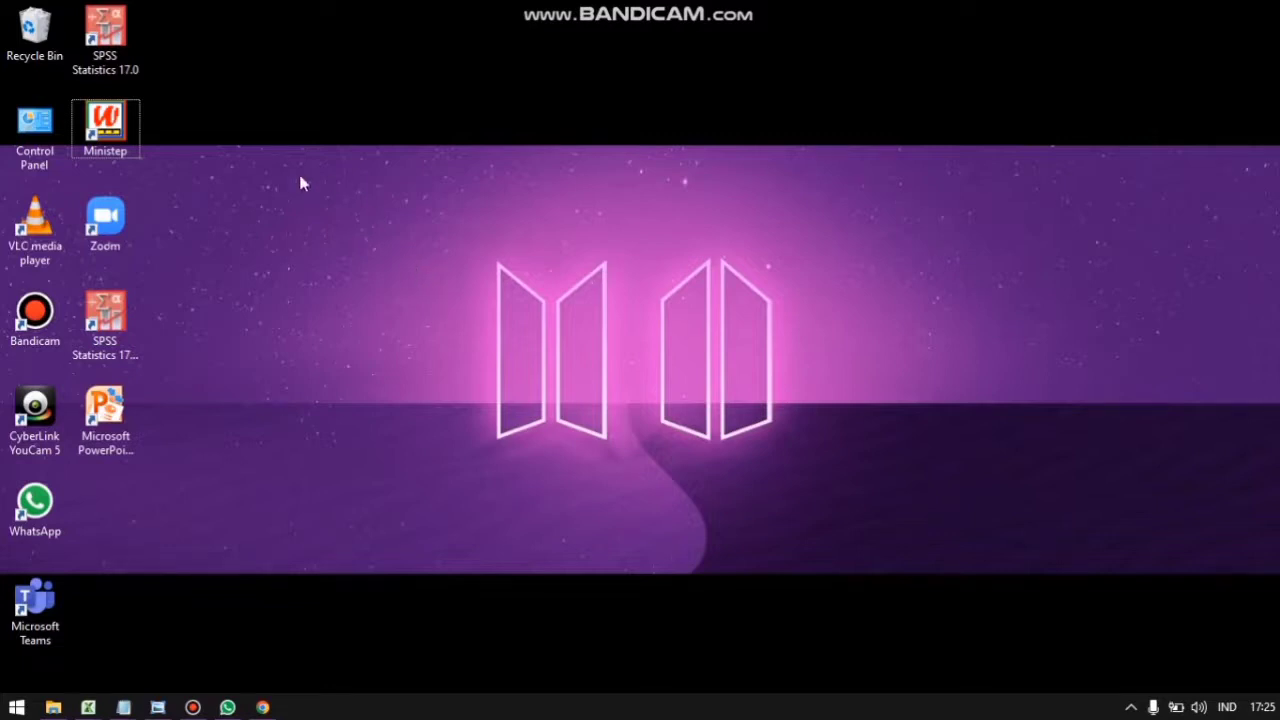
- Start Ministep without setup help and open the Data PRN file dated 01/06/2022 4:29 from VALIDITAS & RELIABILITAS as the control file
double_click(110, 122)
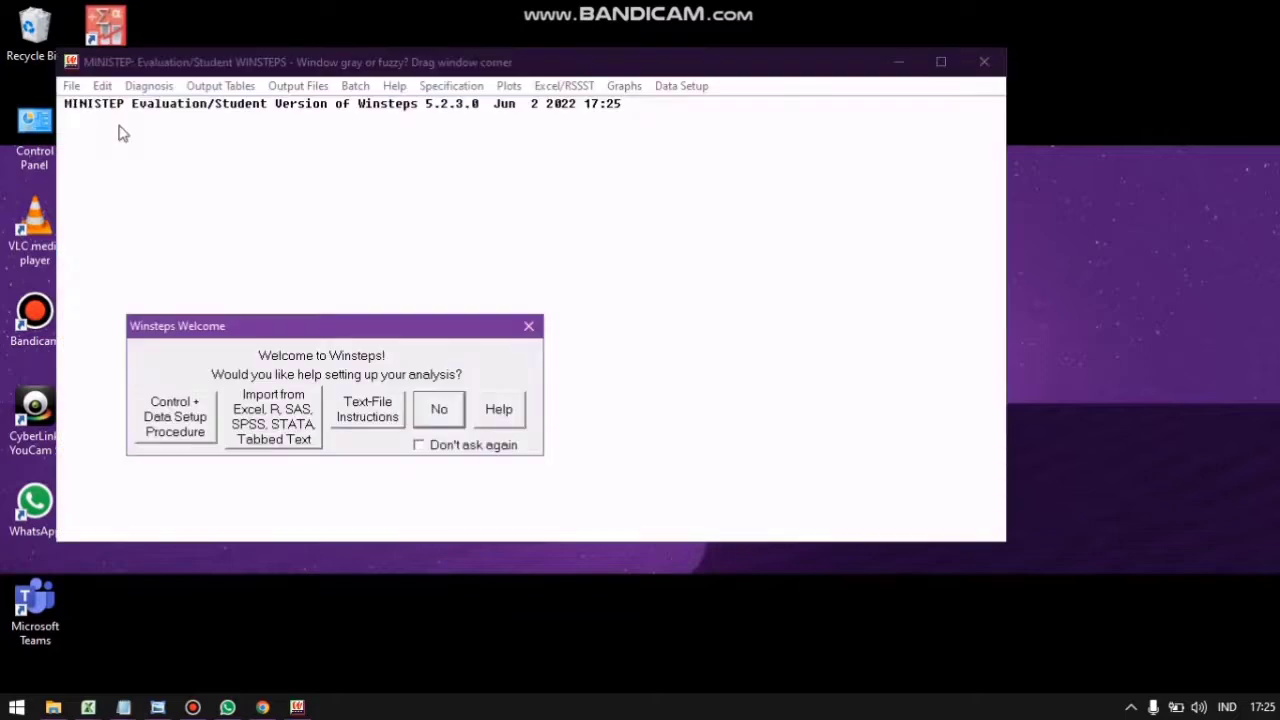
click(444, 411)
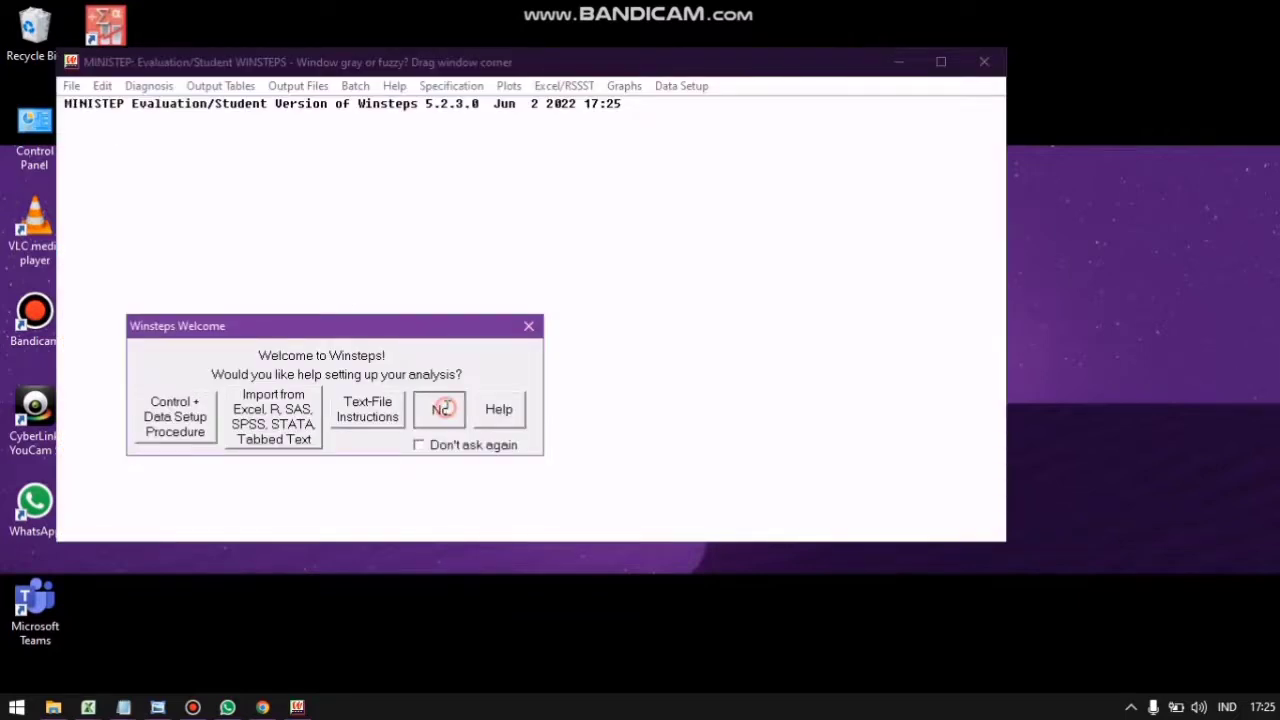
click(71, 86)
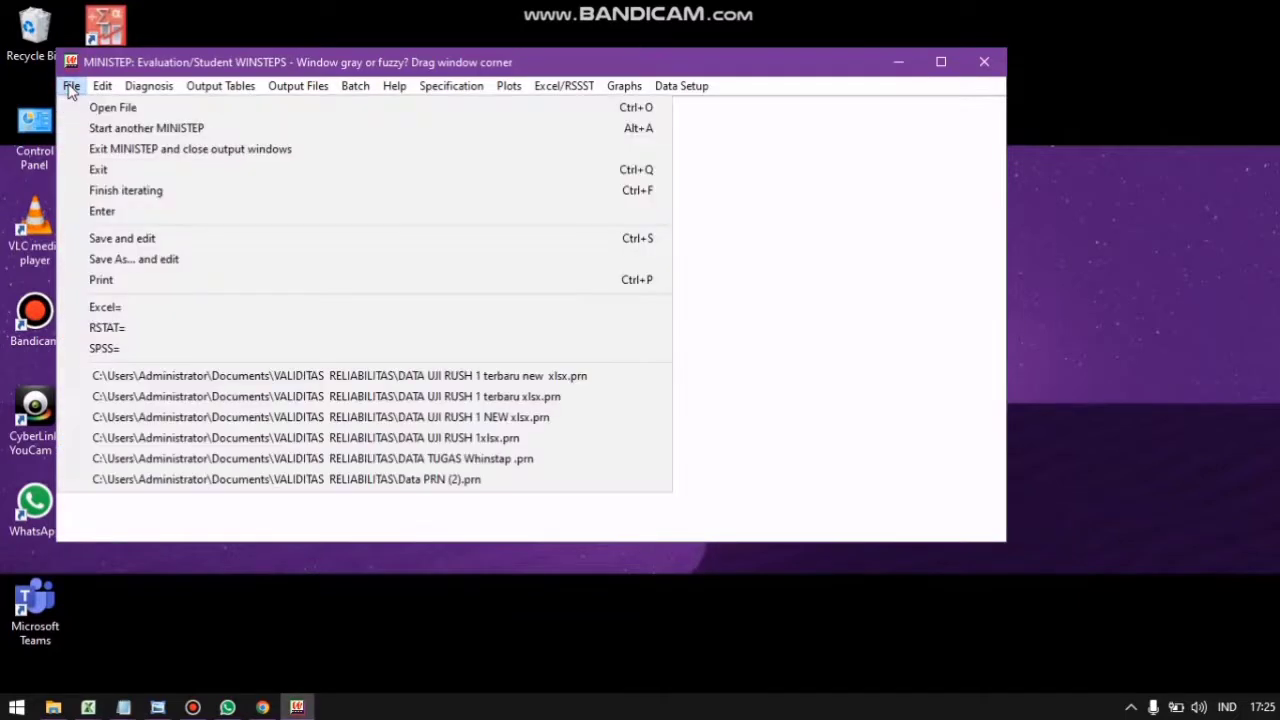
click(86, 112)
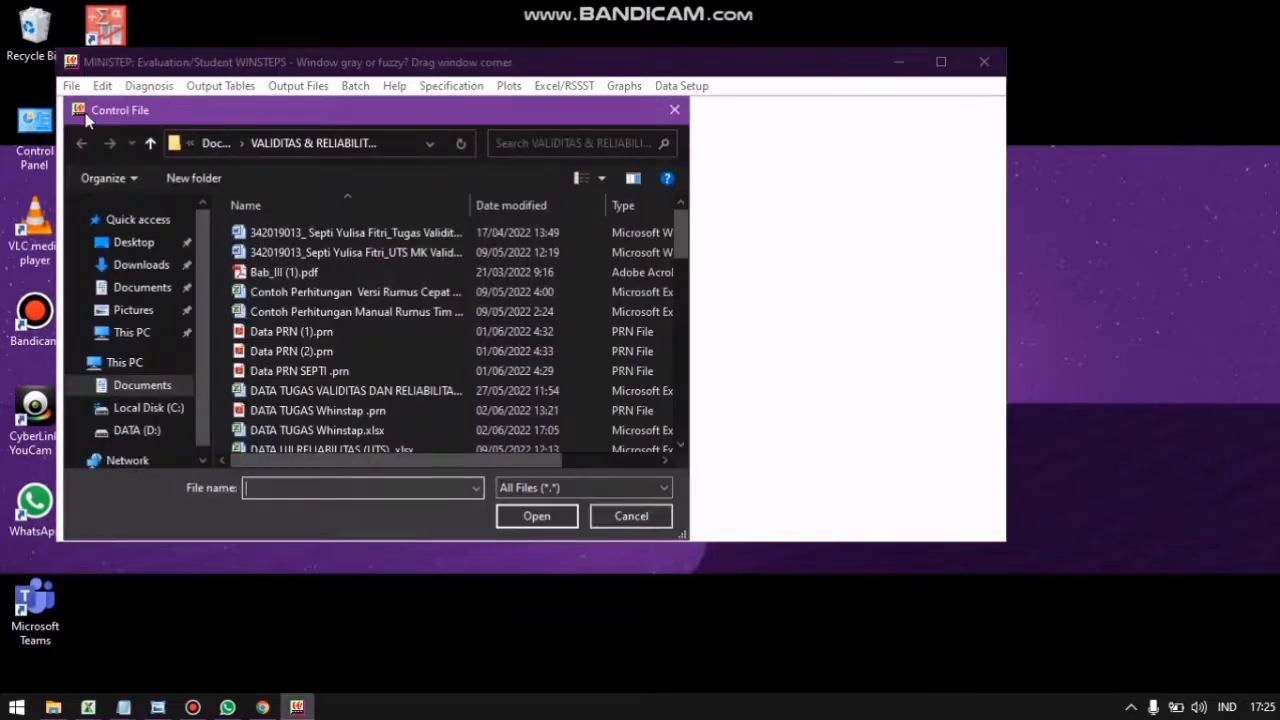
click(148, 292)
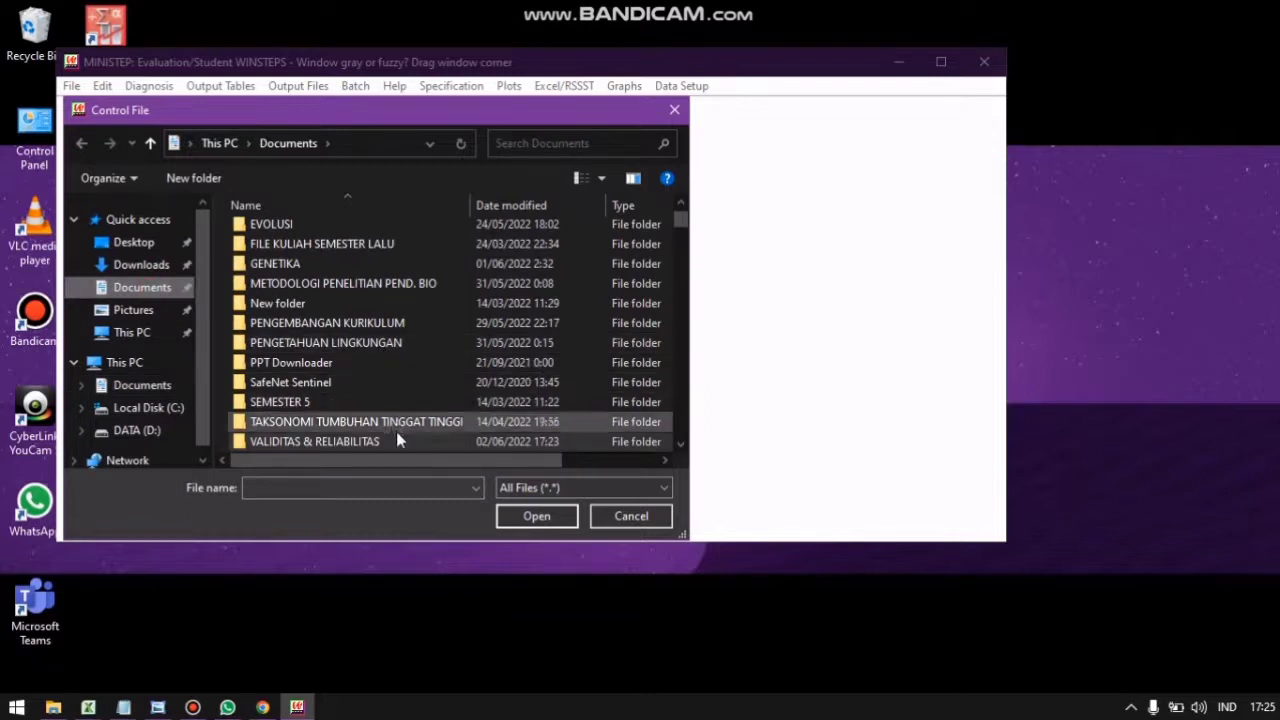
double_click(400, 441)
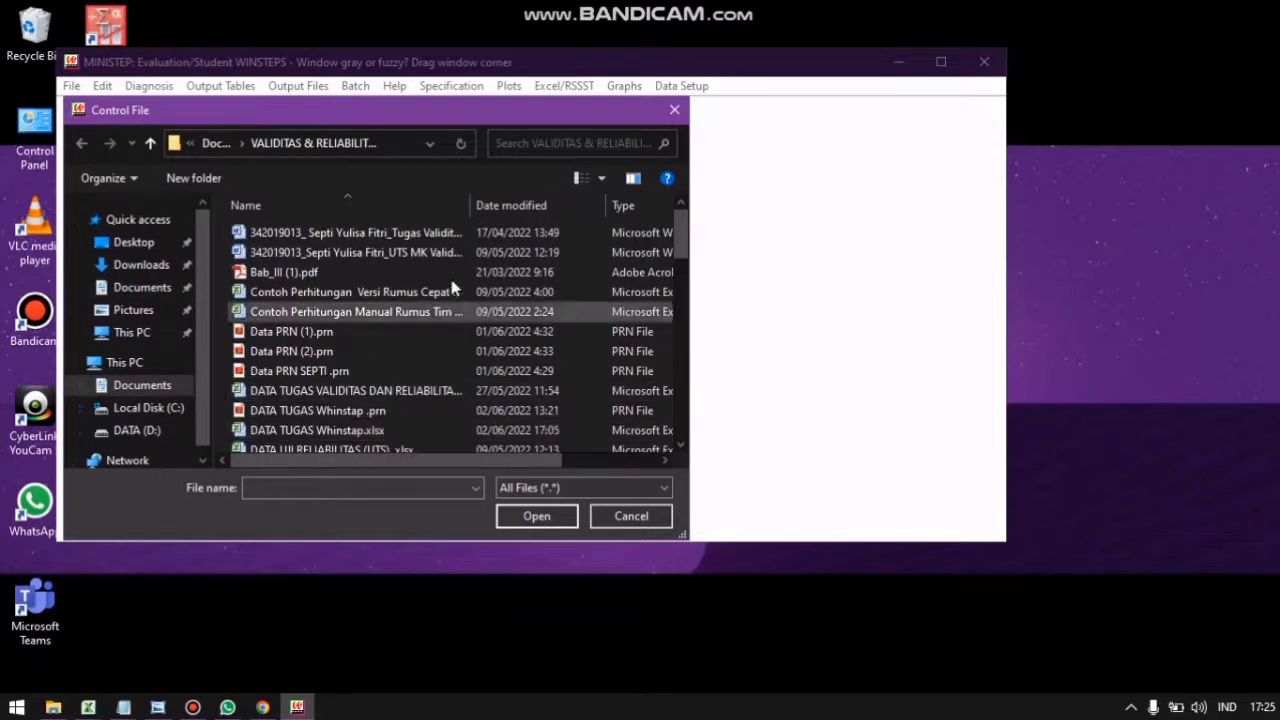
click(452, 378)
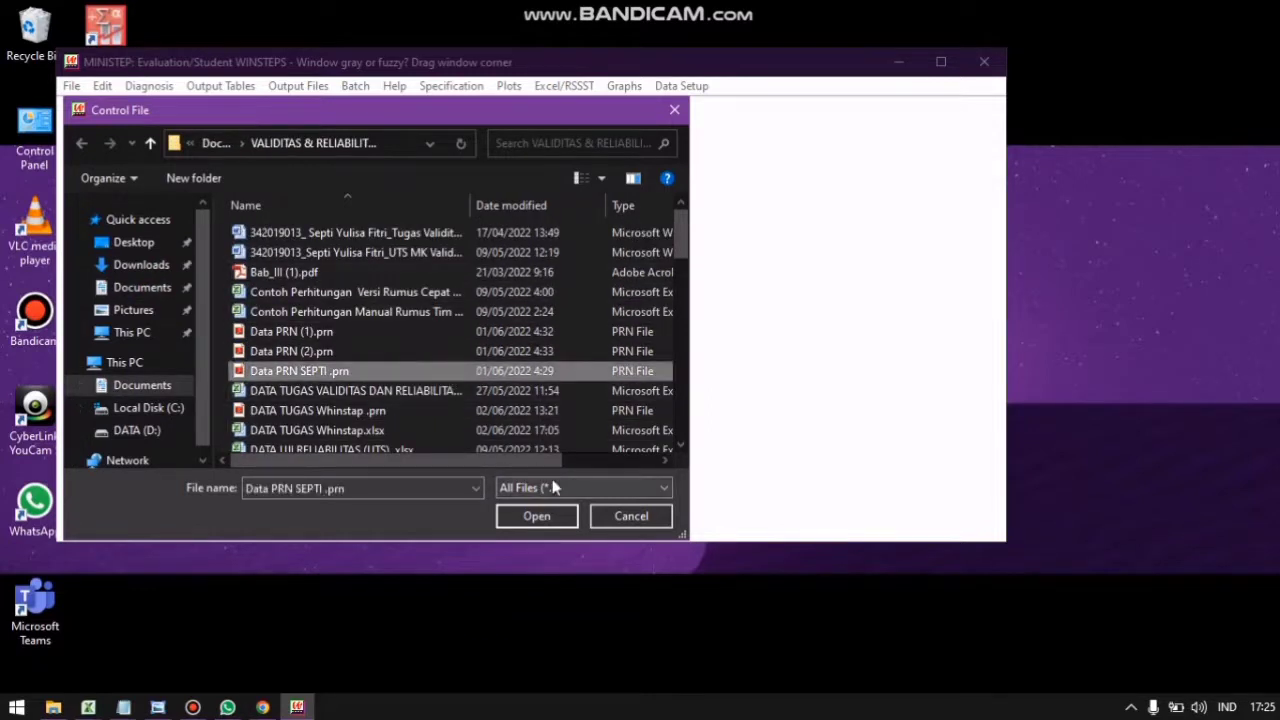
click(537, 516)
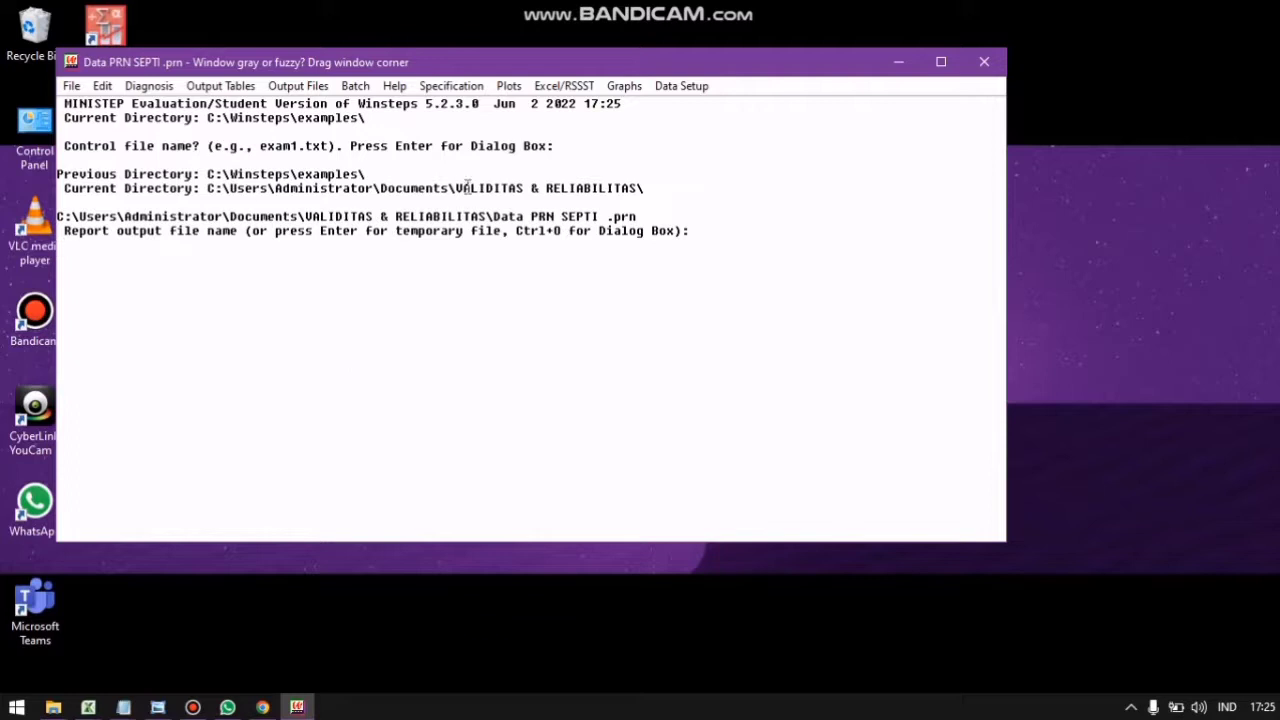
- Open the 32-bit Data Setup for the loaded file and set the first item column, ITEM1, to 4
click(695, 88)
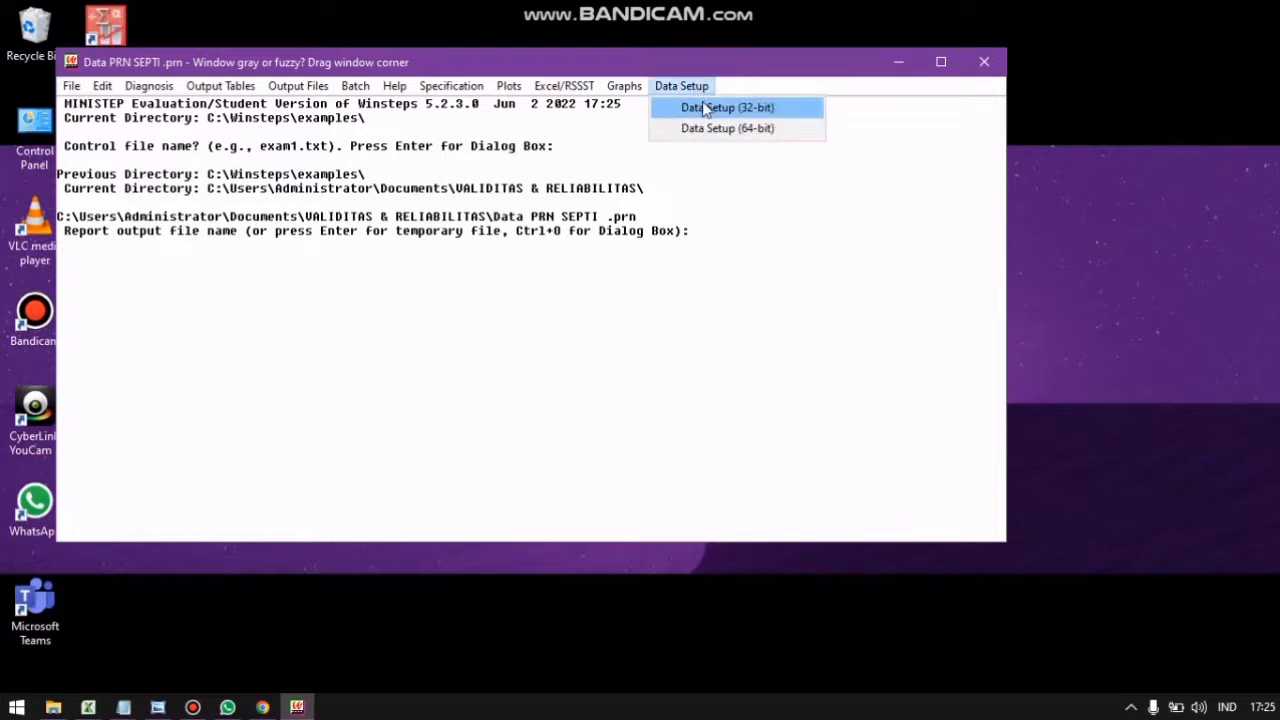
click(703, 108)
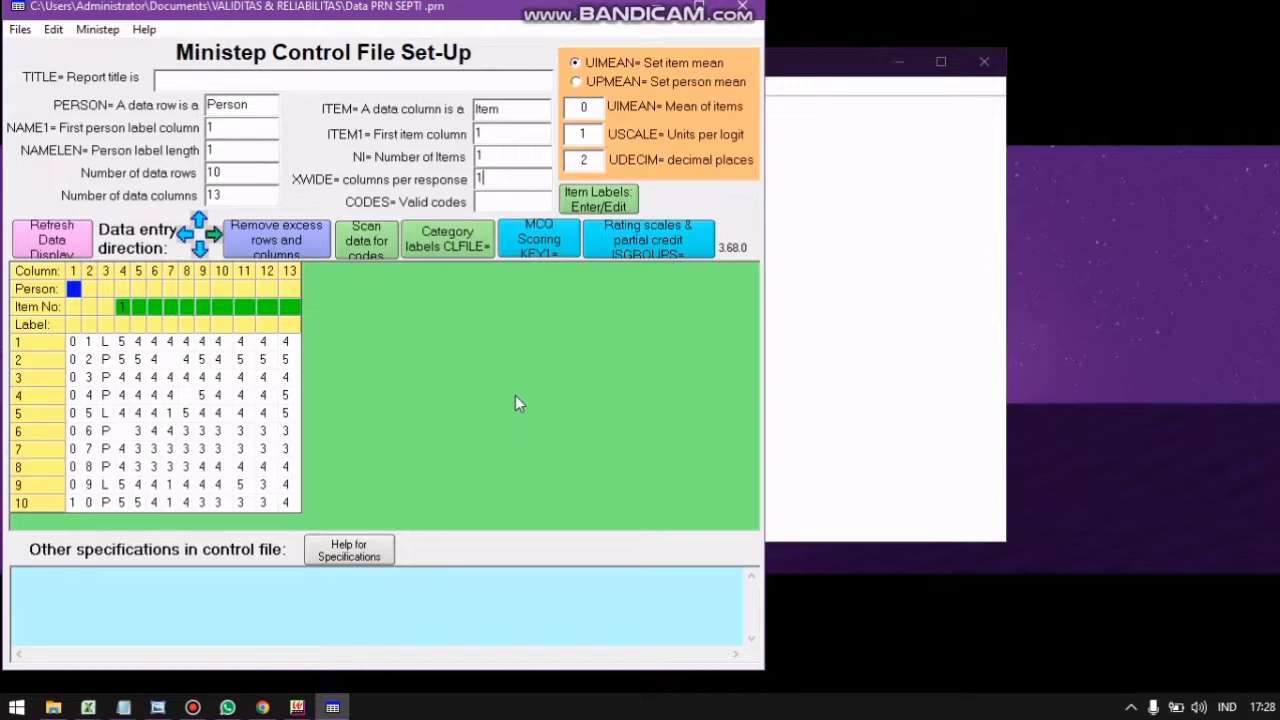
click(233, 151)
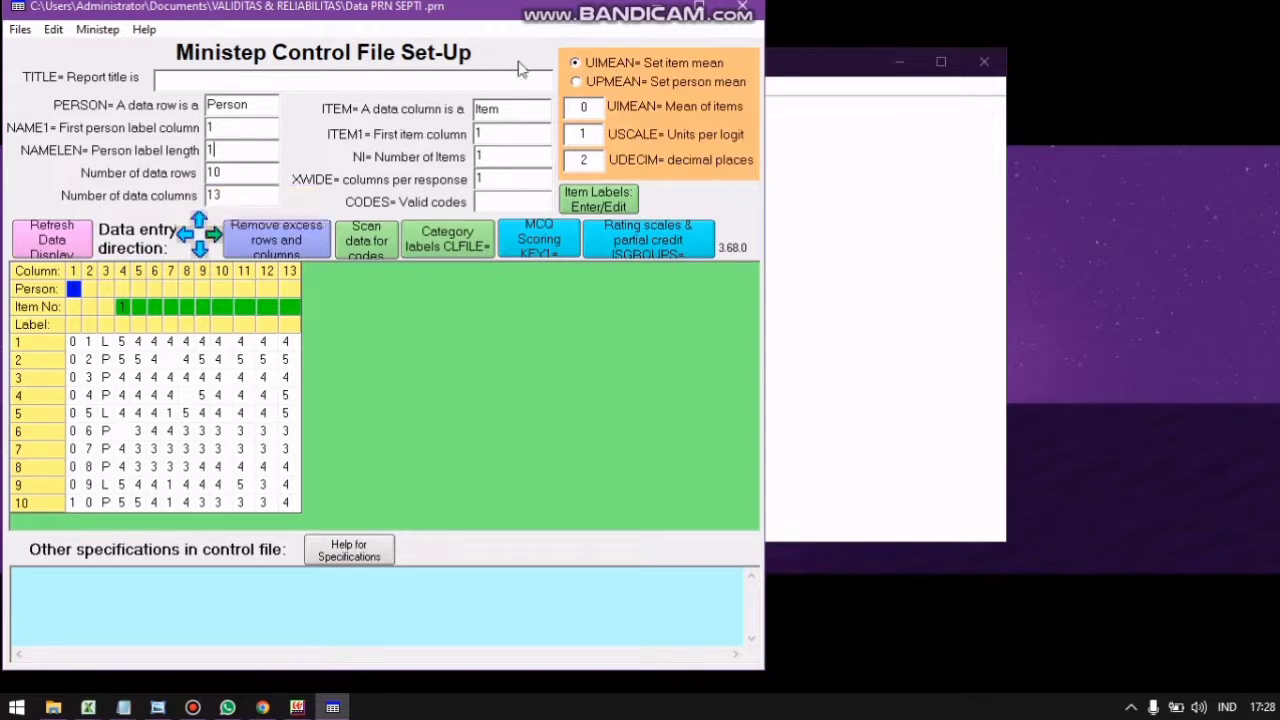
click(490, 136)
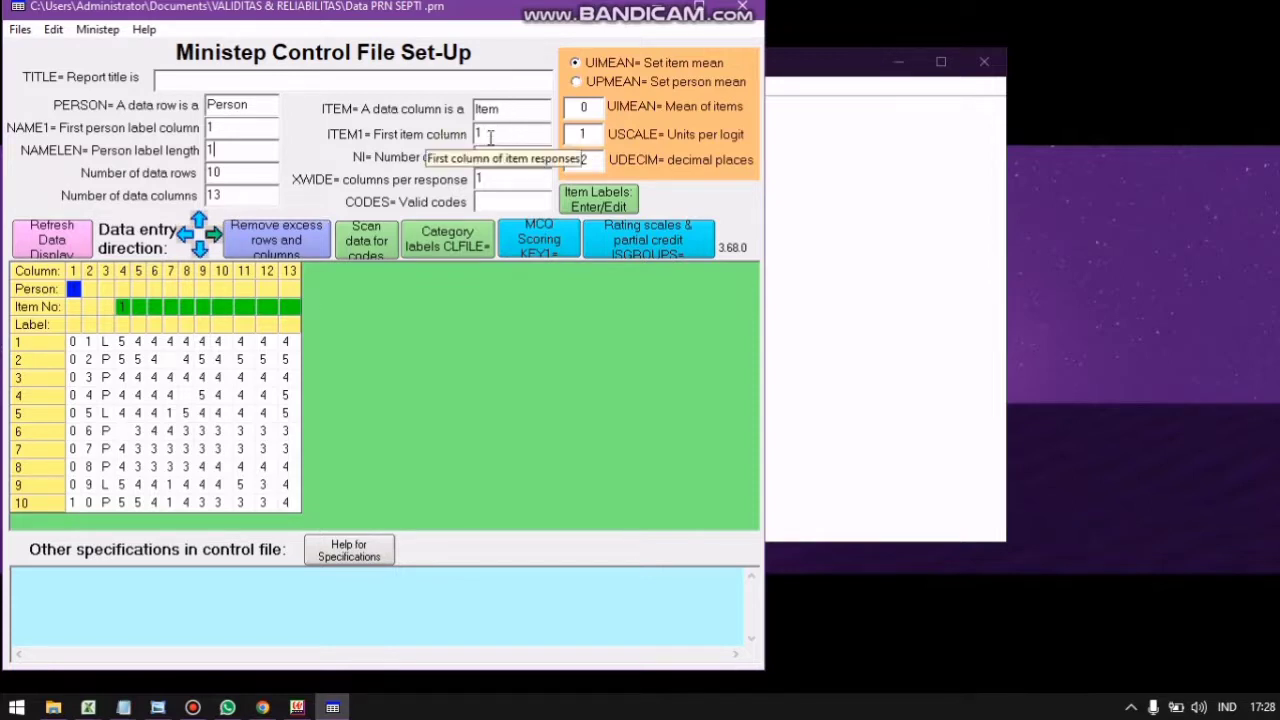
key(BackSpace)
text(4)
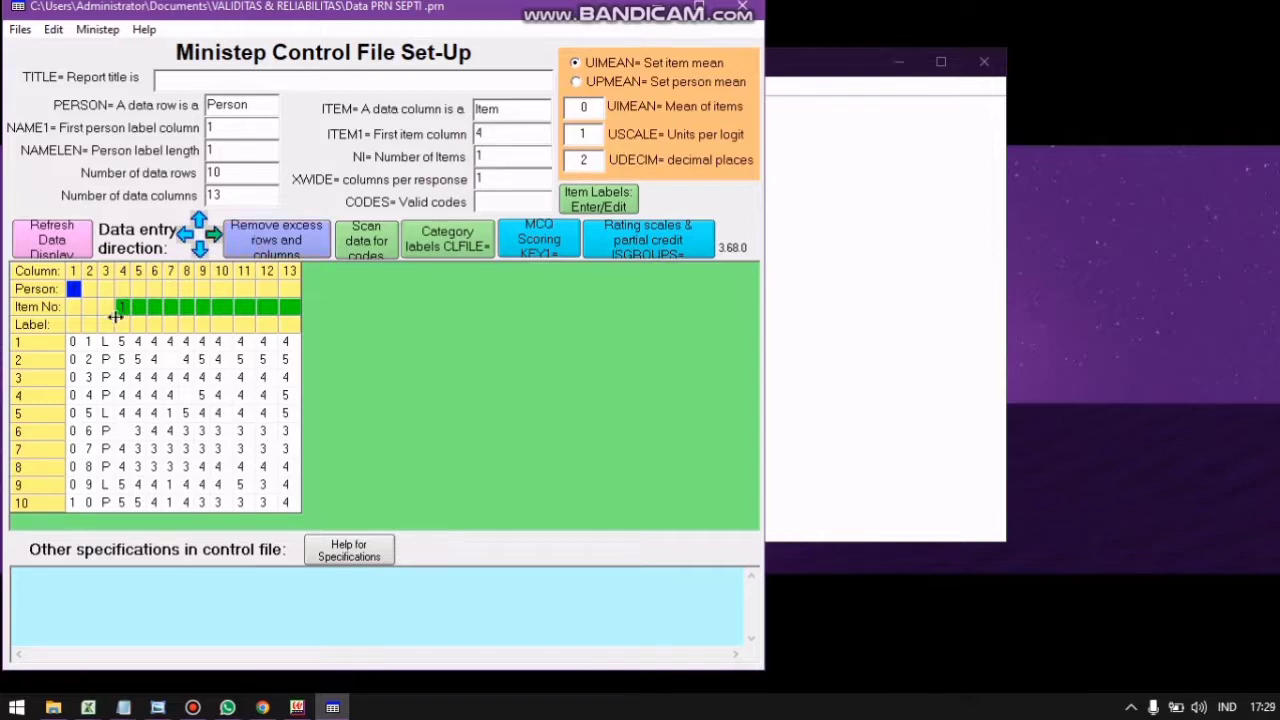
- Set the number of items, NI, to 10 and scan the data to fill in the valid codes
click(522, 155)
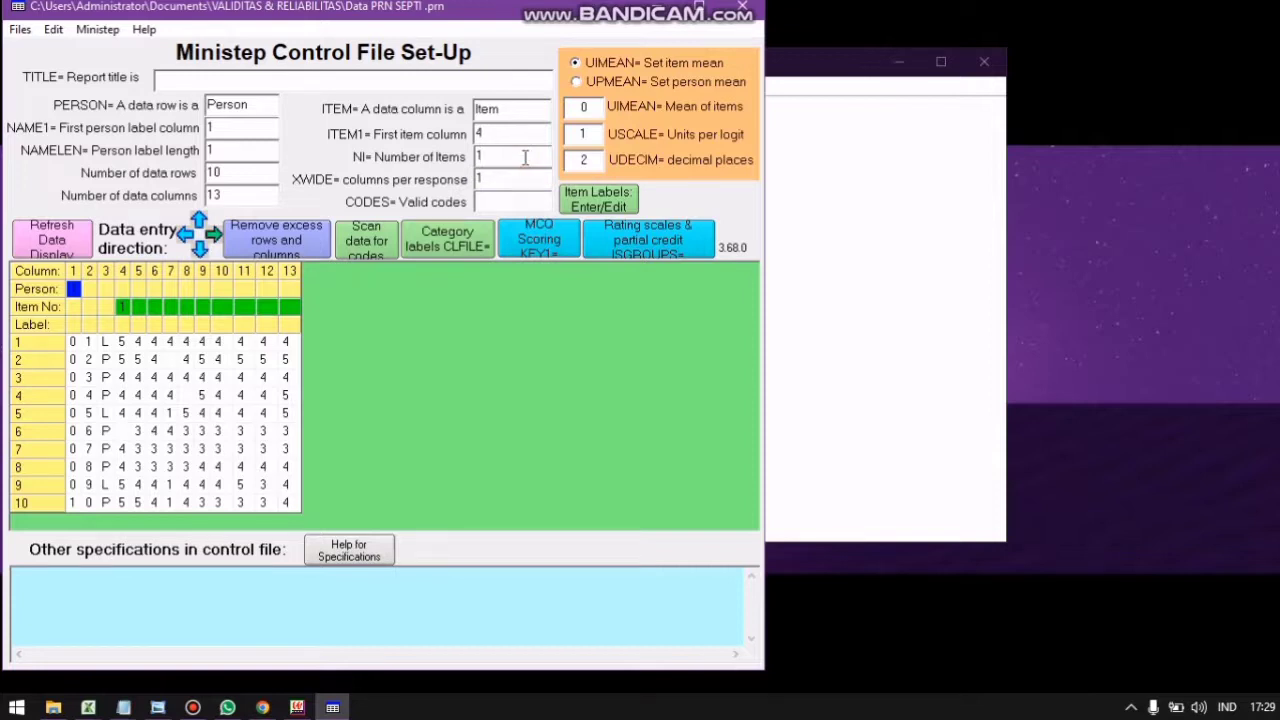
text(0)
click(514, 179)
click(498, 203)
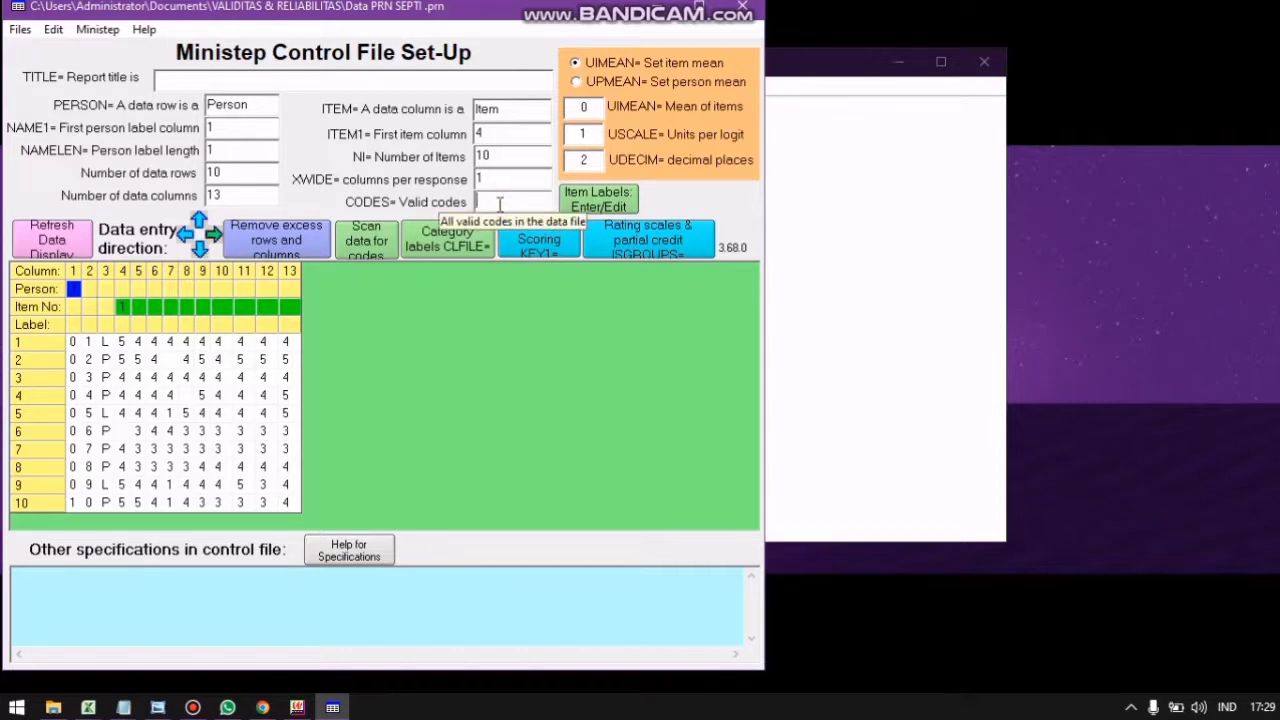
click(386, 245)
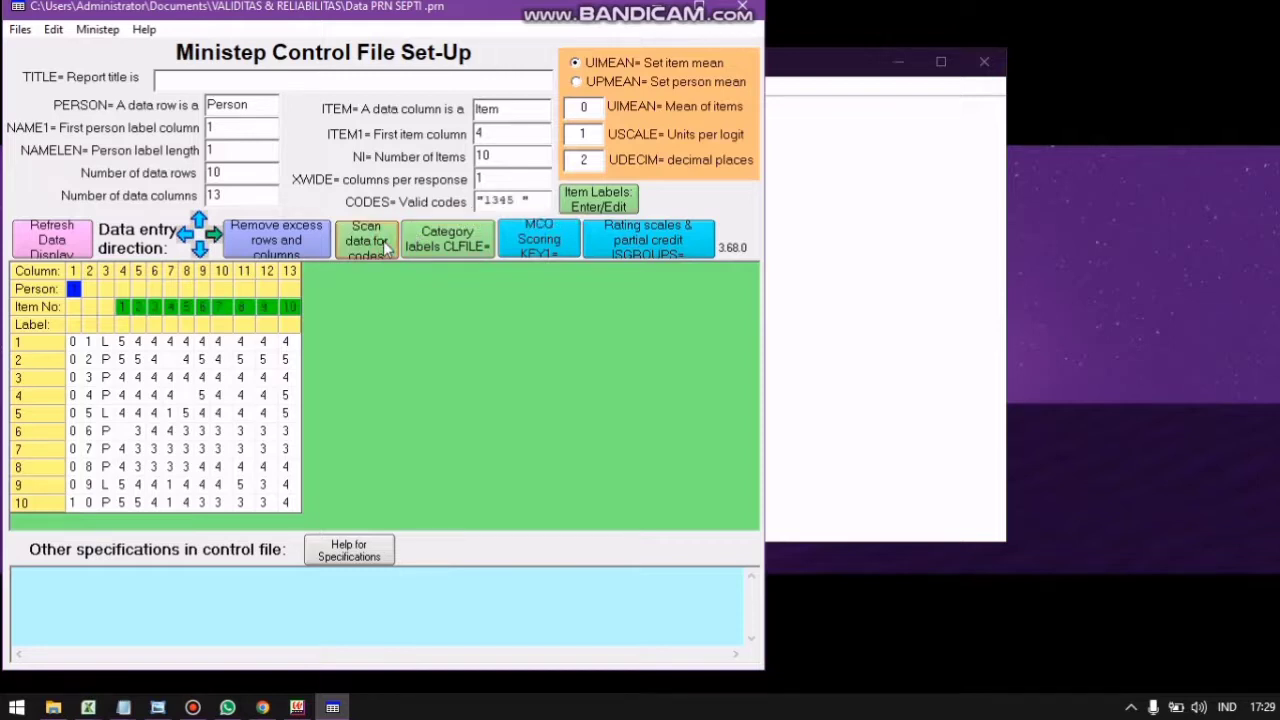
- Label items 1 through 10 as R1 through R10 in order and accept the item labels
click(598, 203)
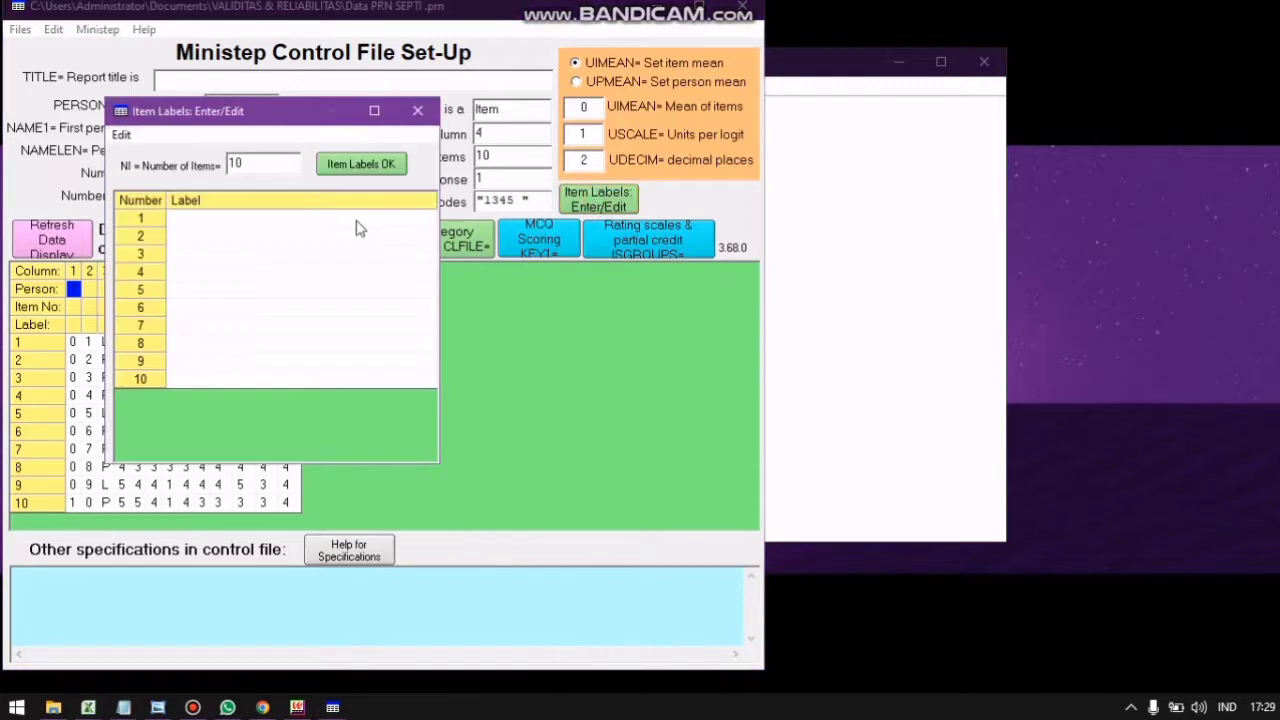
click(183, 221)
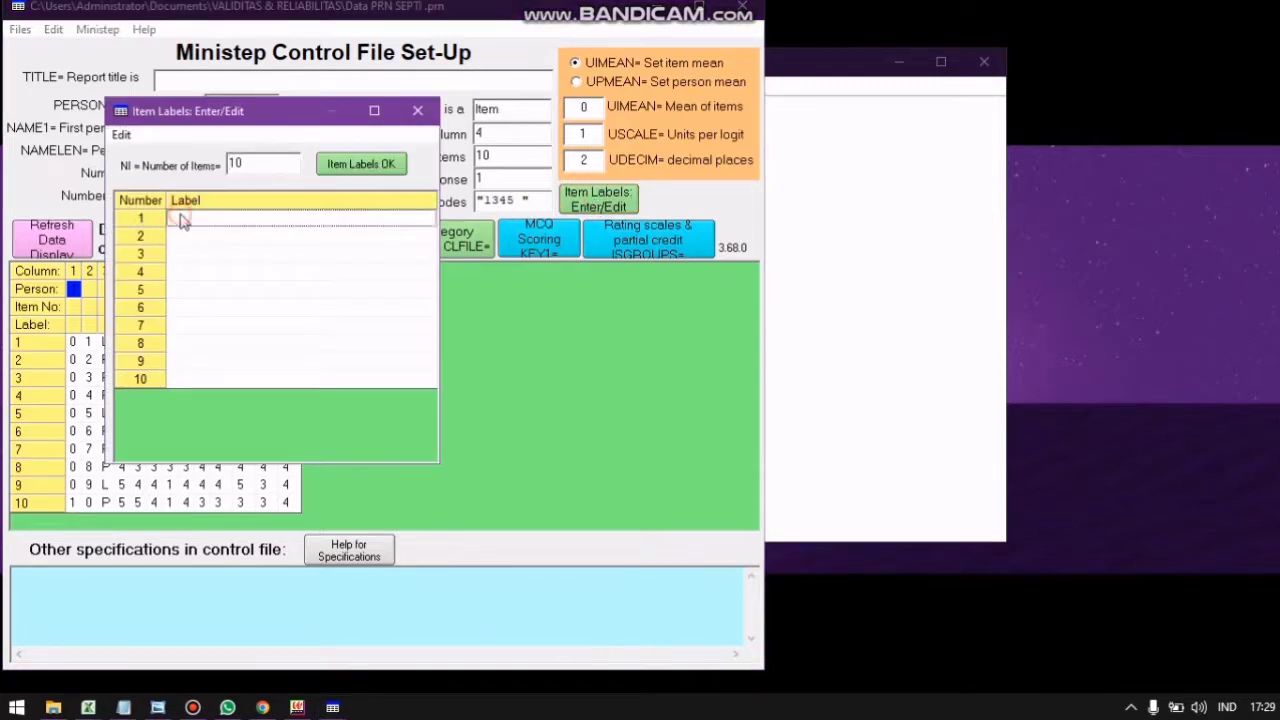
text(R1)
key(Return)
text(R2)
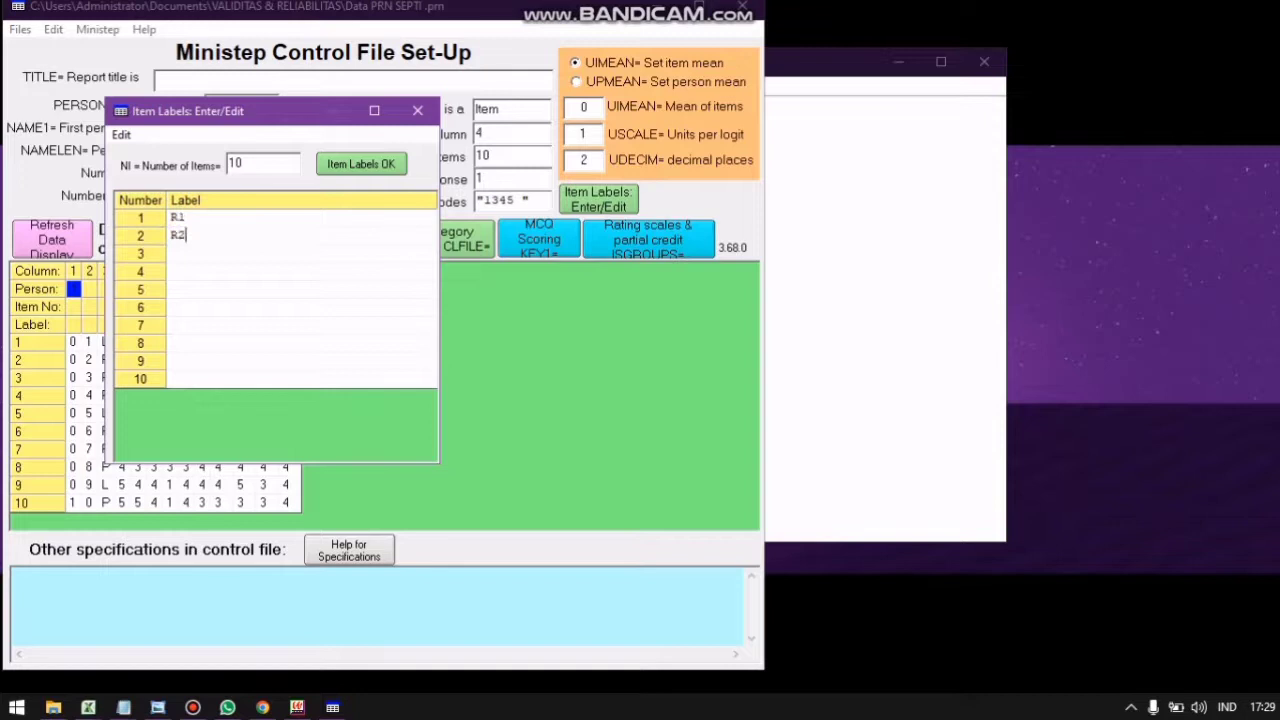
key(Return)
text(R3)
key(Return)
key(Up)
text(R3)
key(Return)
text(R4)
key(Return)
text(R4)
key(Return)
key(Up)
key(BackSpace)
text(4R5)
key(BackSpace)
key(BackSpace)
key(BackSpace)
text(5)
key(Return)
text(R6)
key(Return)
text(R7)
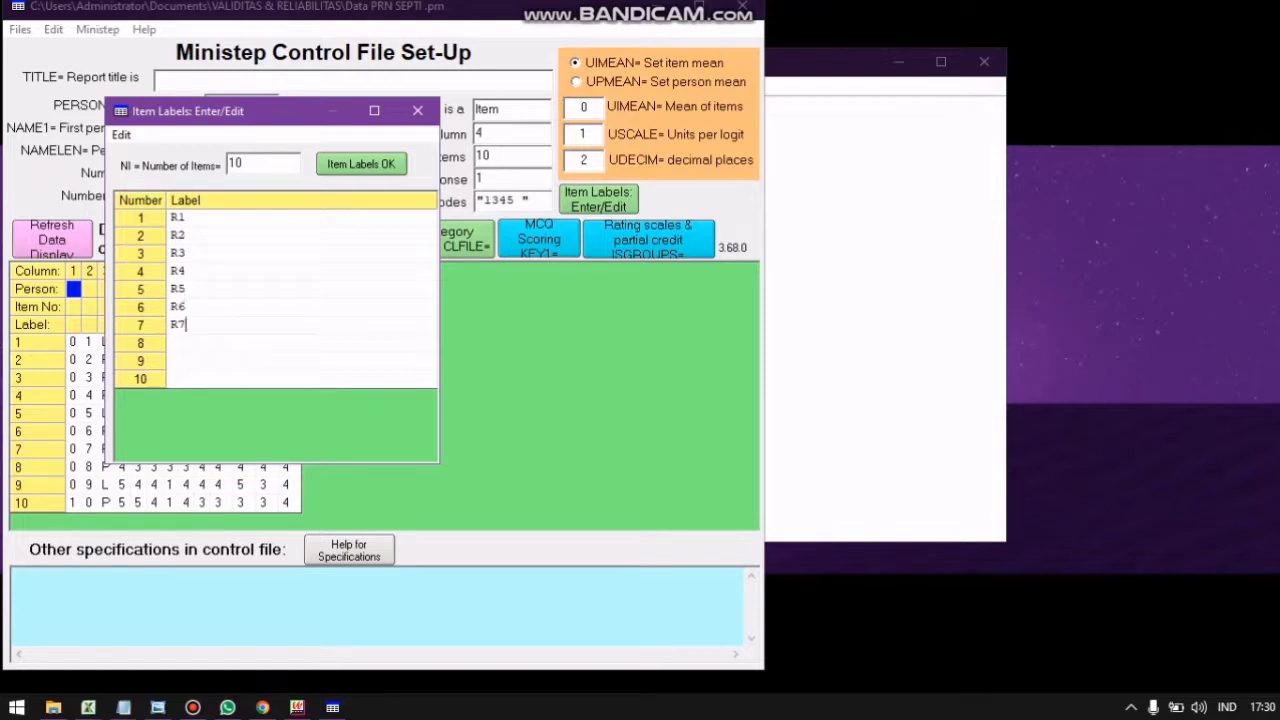
key(Return)
text(R8)
key(Return)
text(R9)
key(Return)
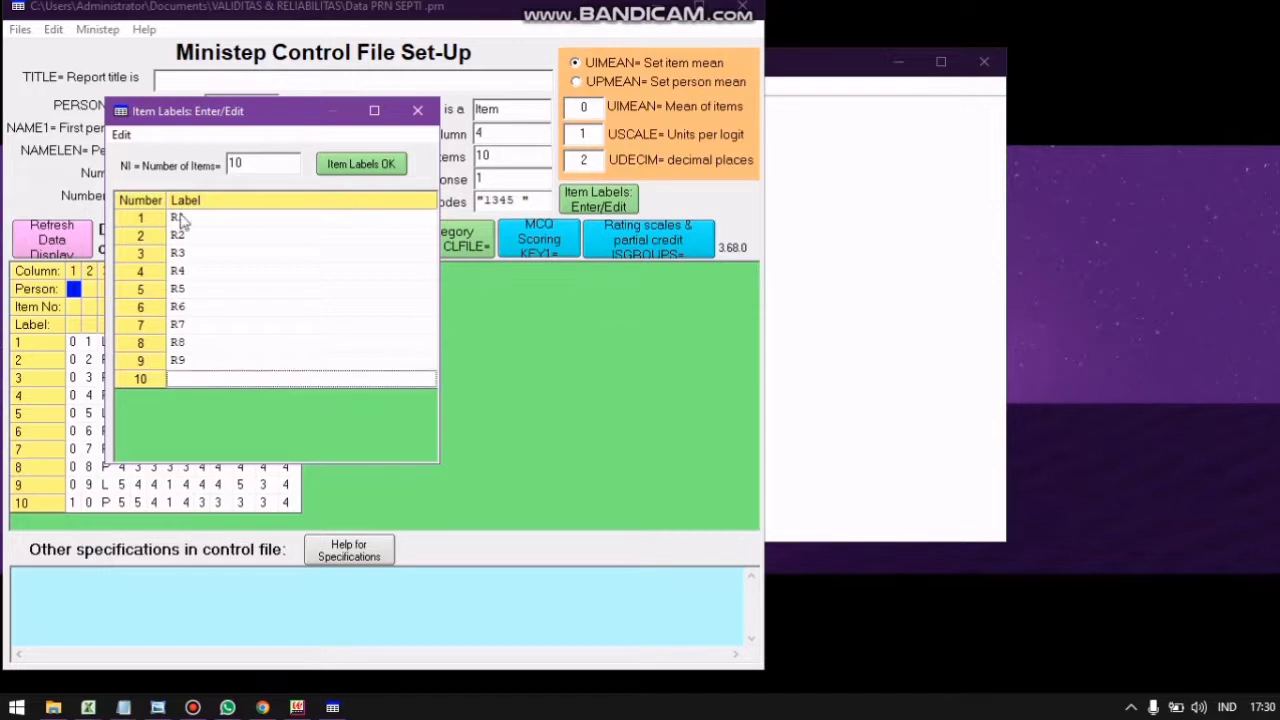
text(R10)
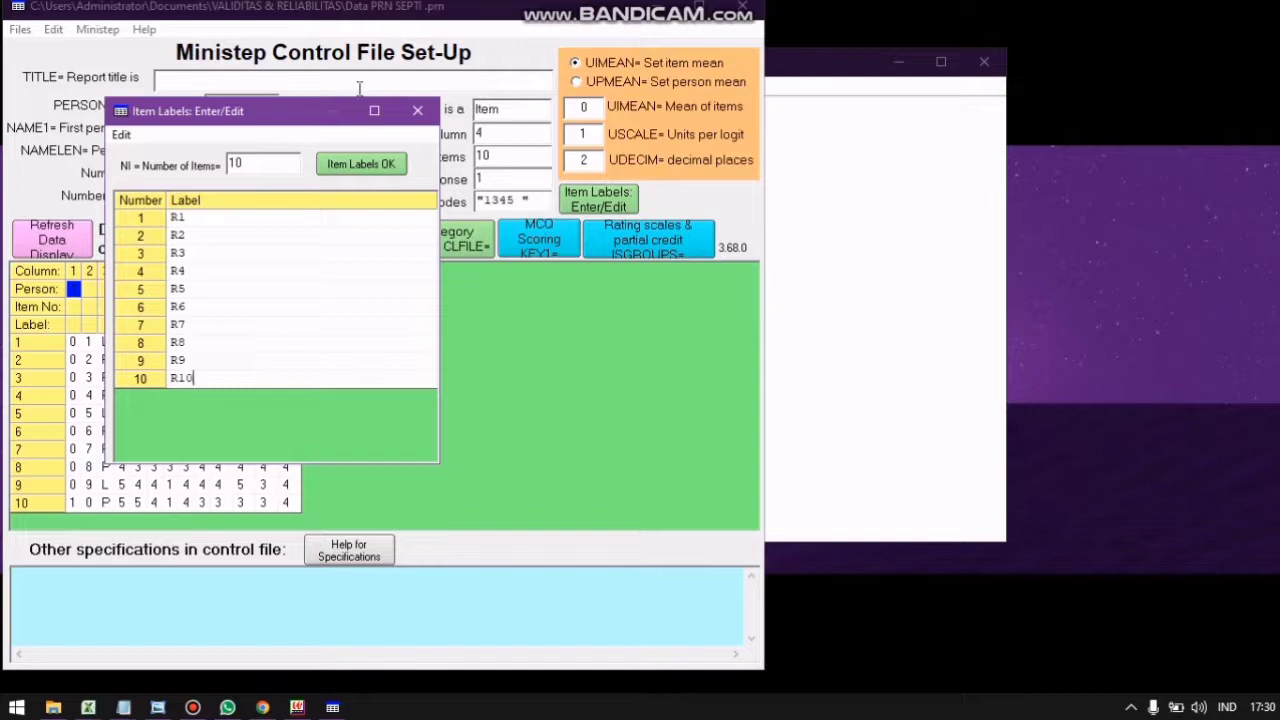
click(377, 172)
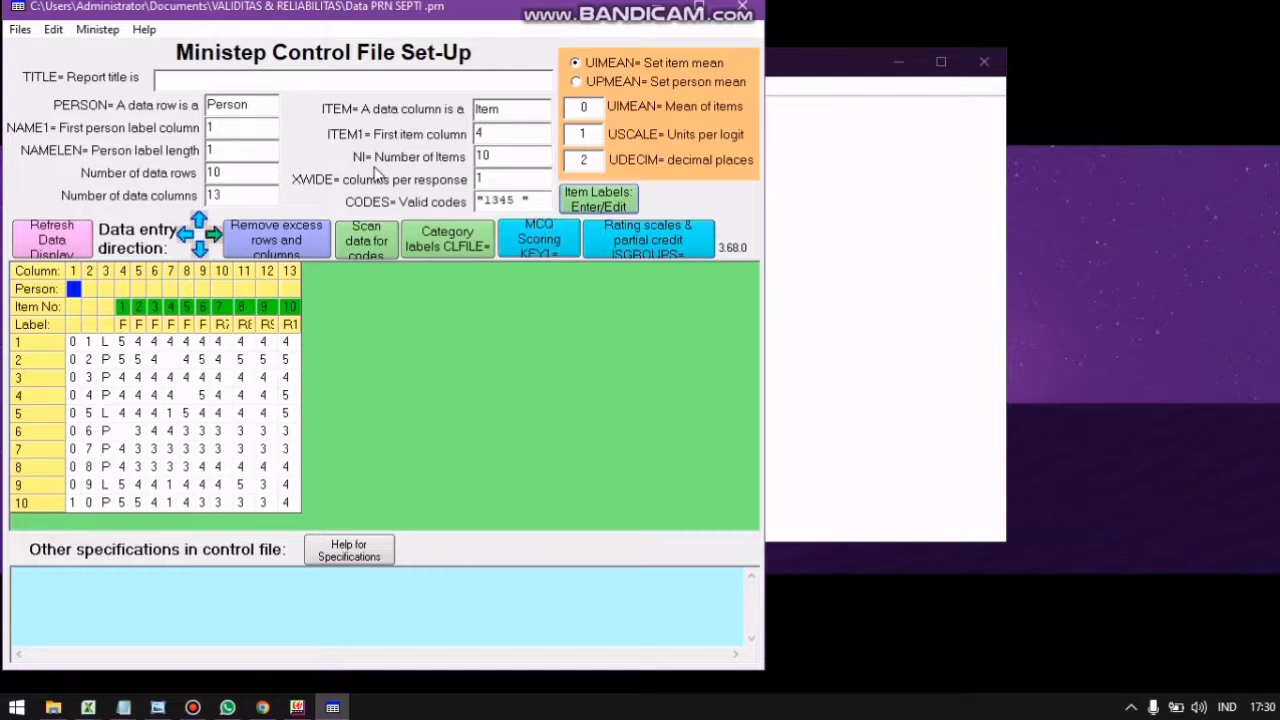
- Save the control with data file for Ministep analysis in VALIDITAS & RELIABILITAS, inserting RUSH after Data HASIL in the file name
click(97, 30)
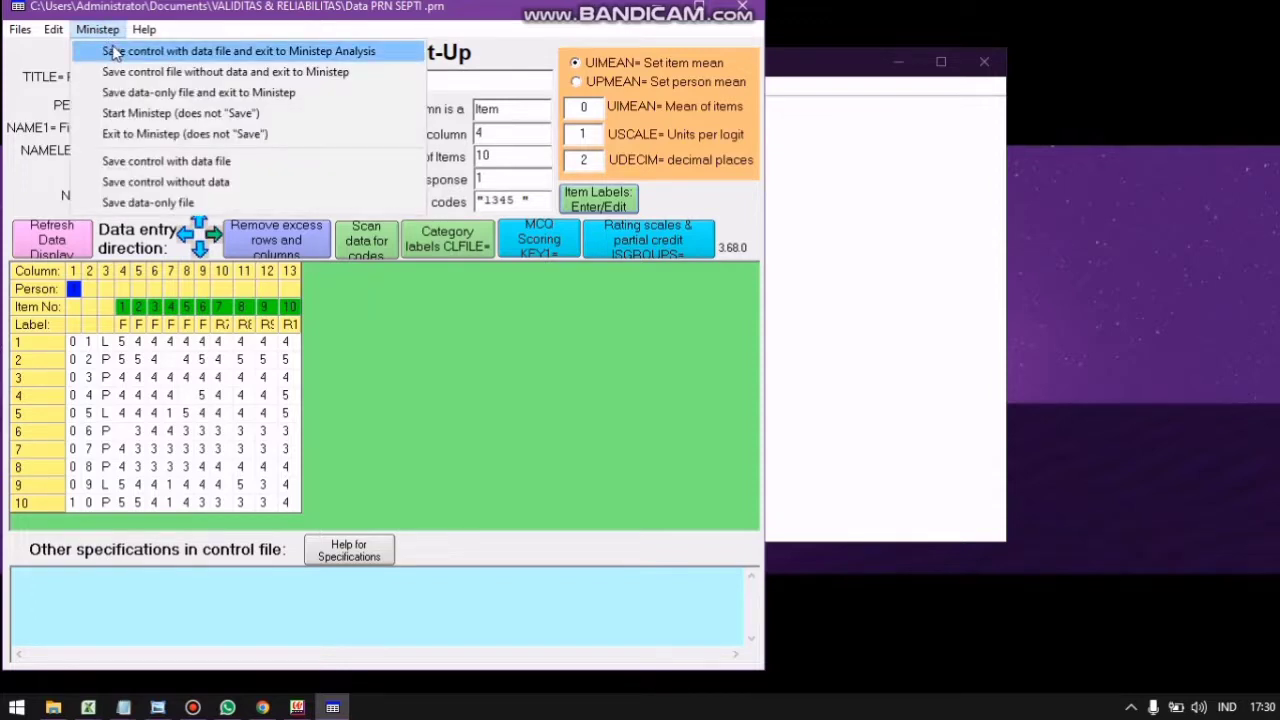
click(115, 51)
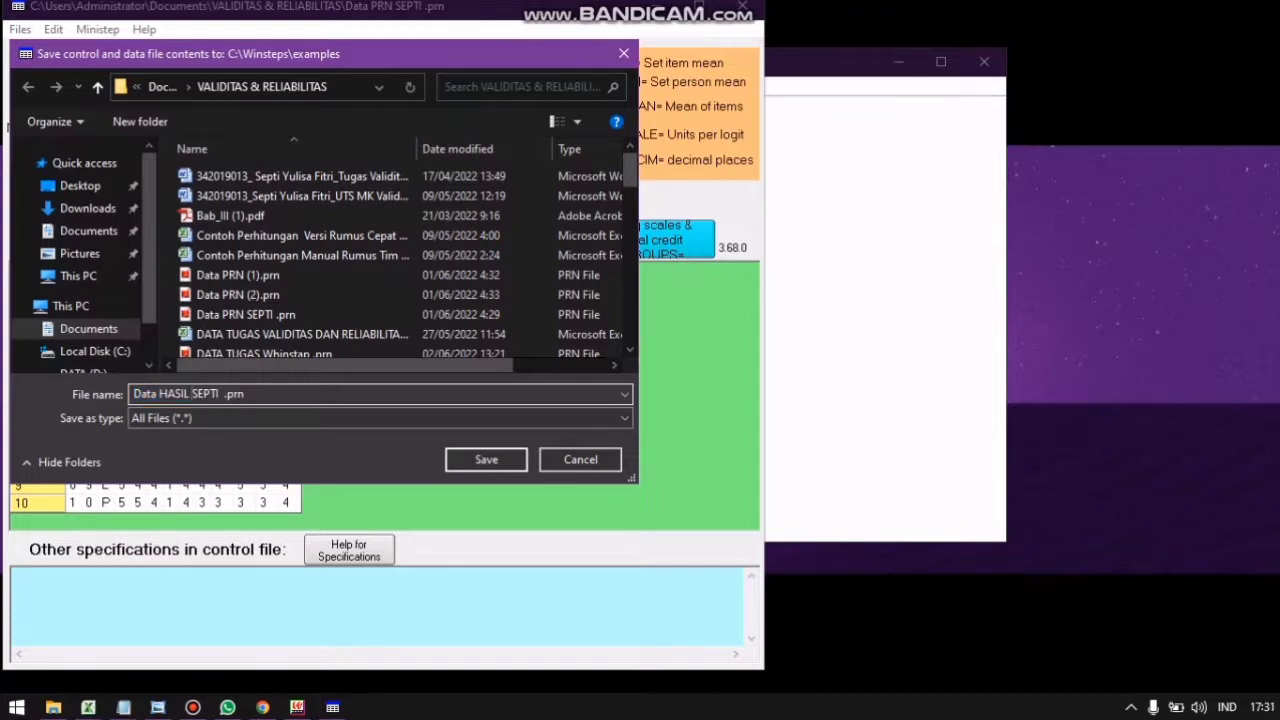
text(RUSH)
click(450, 462)
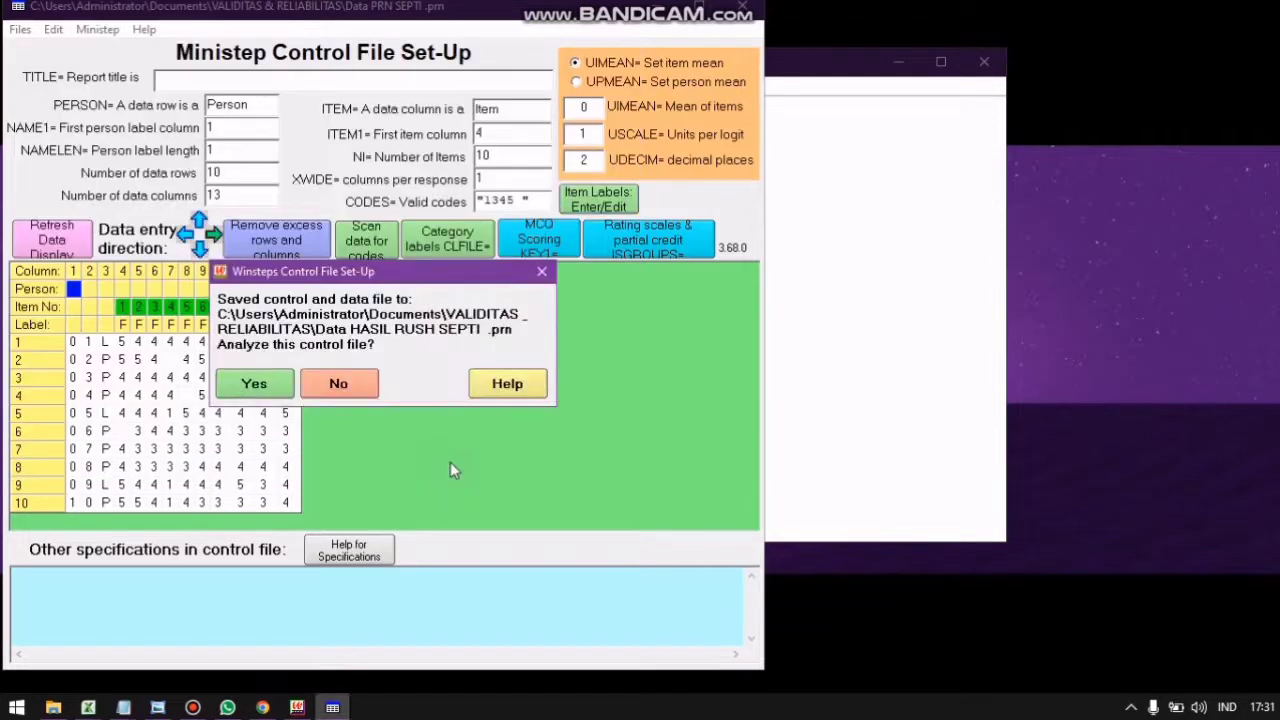
- Analyze the saved control file, using a temporary report output file and no extra specifications
click(251, 383)
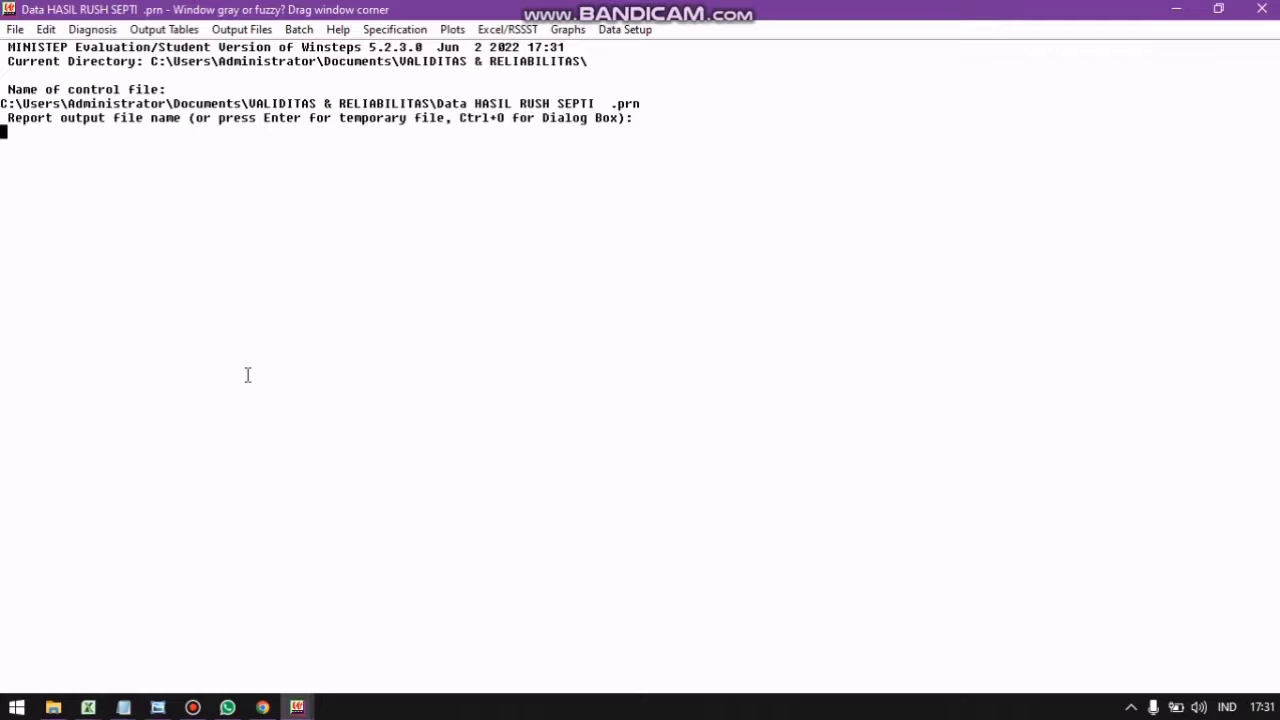
key(Return)
key(Return)
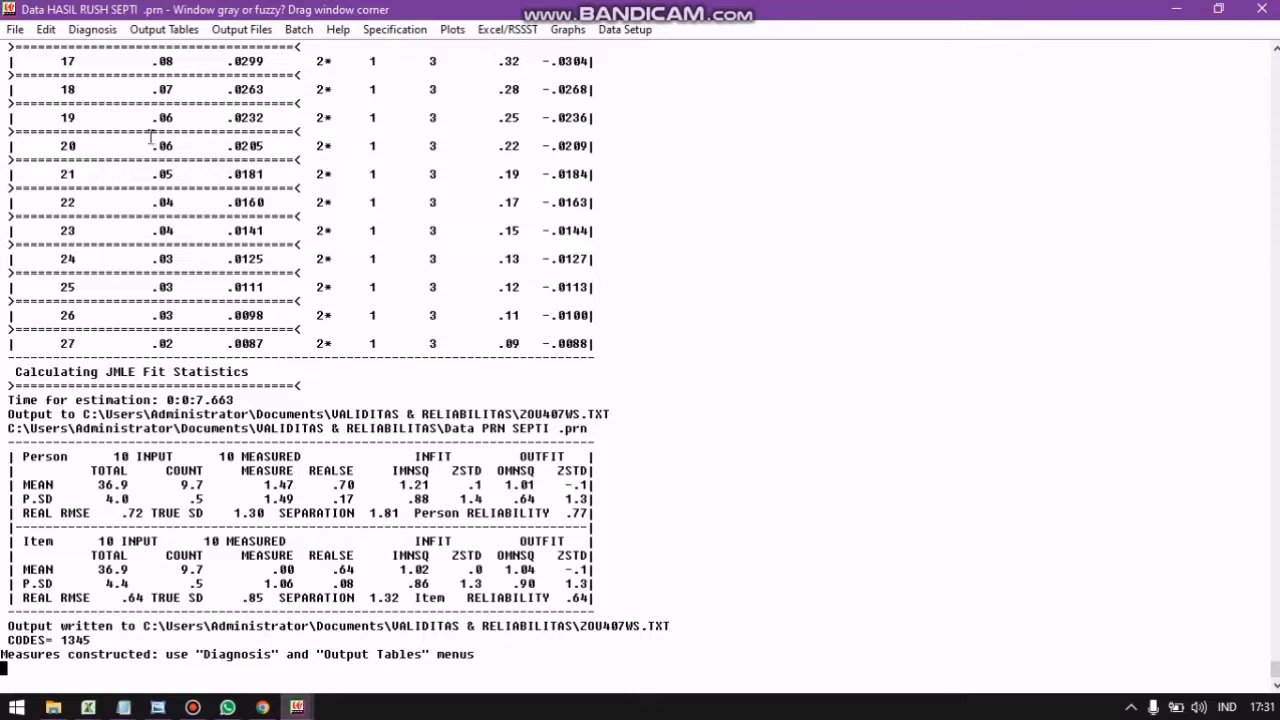
- Produce output table 3.1, Summary statistics, and maximize its Notepad report
click(172, 32)
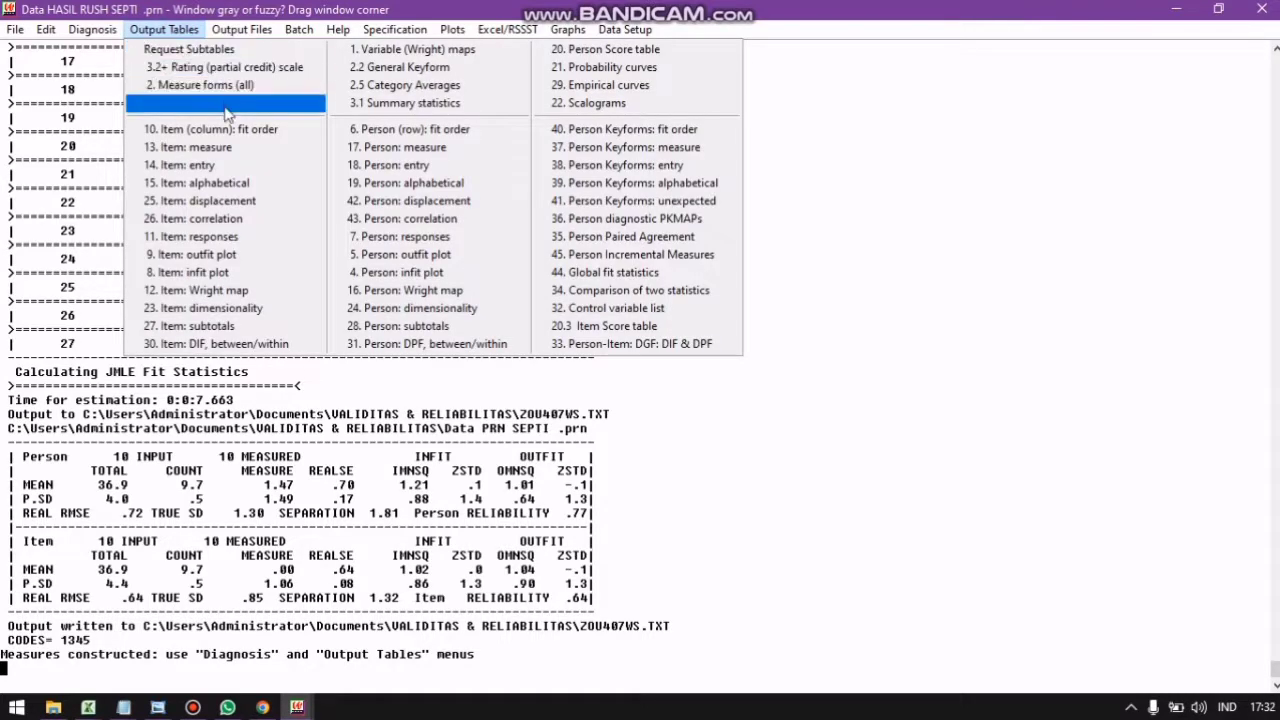
click(414, 104)
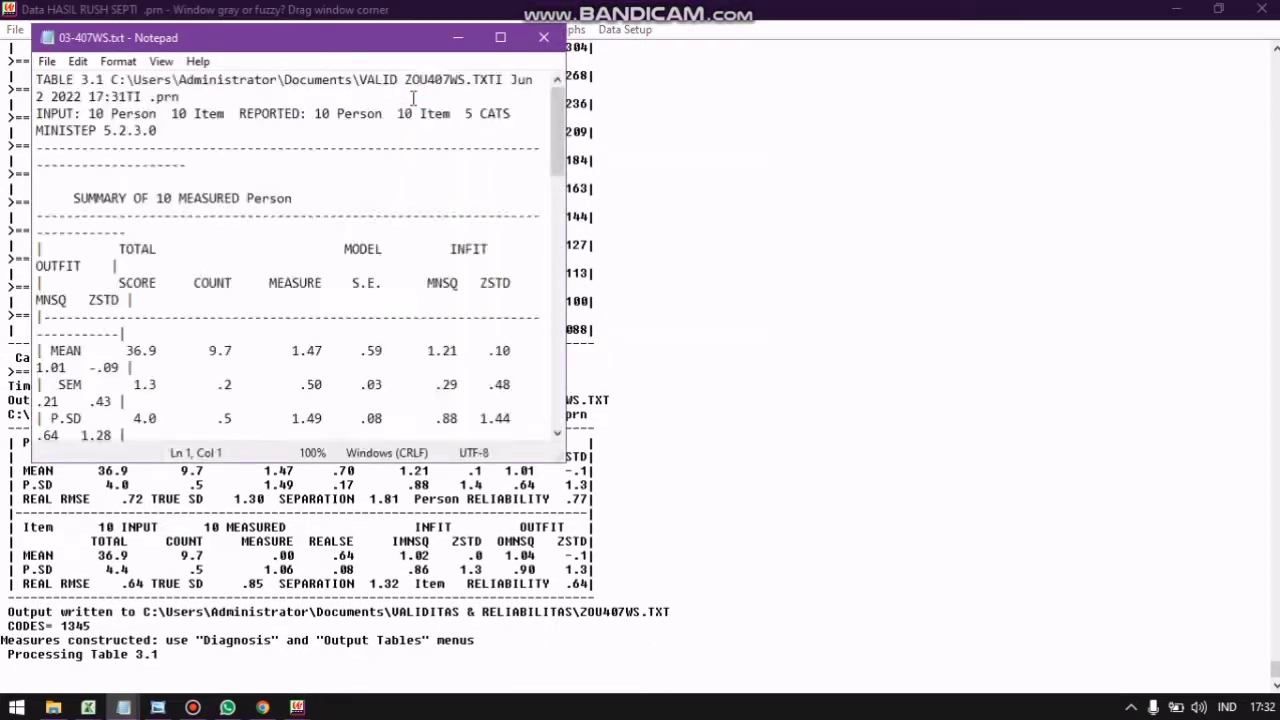
click(500, 37)
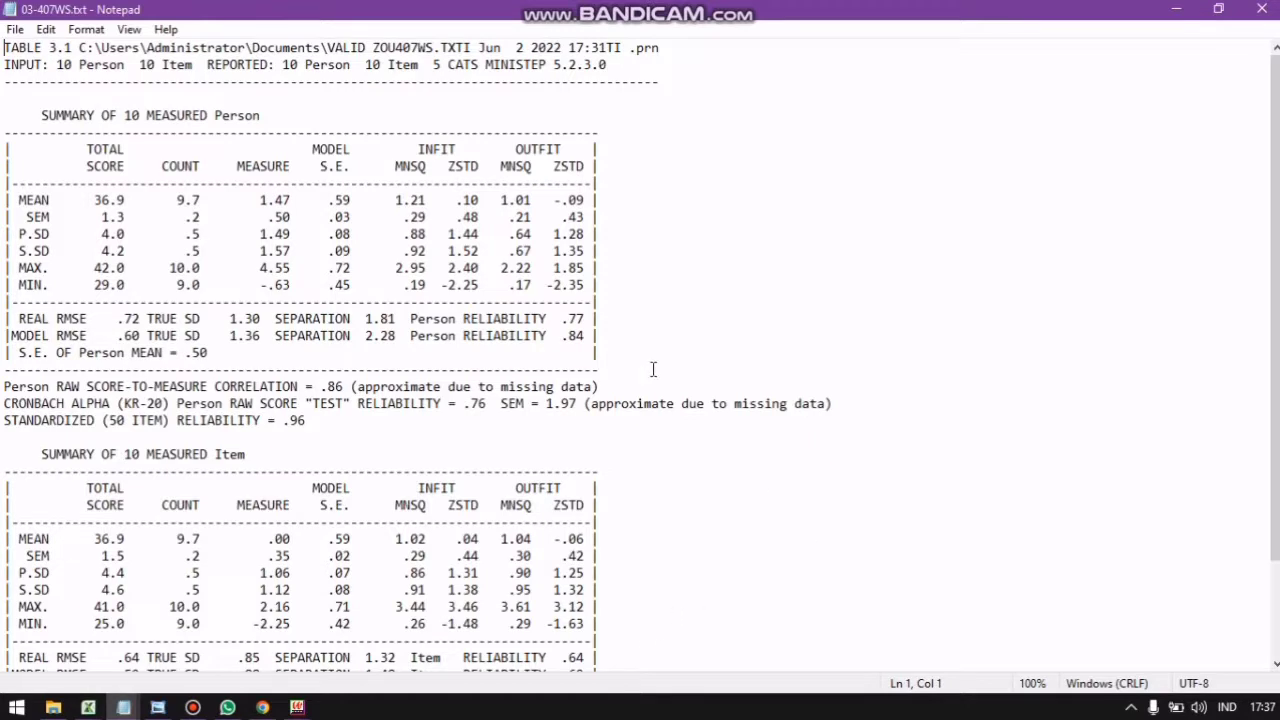
- Add the note "(Cukup Reliabel)" at the end of the REAL RMSE line in the person summary
click(603, 316)
text(CUKU)
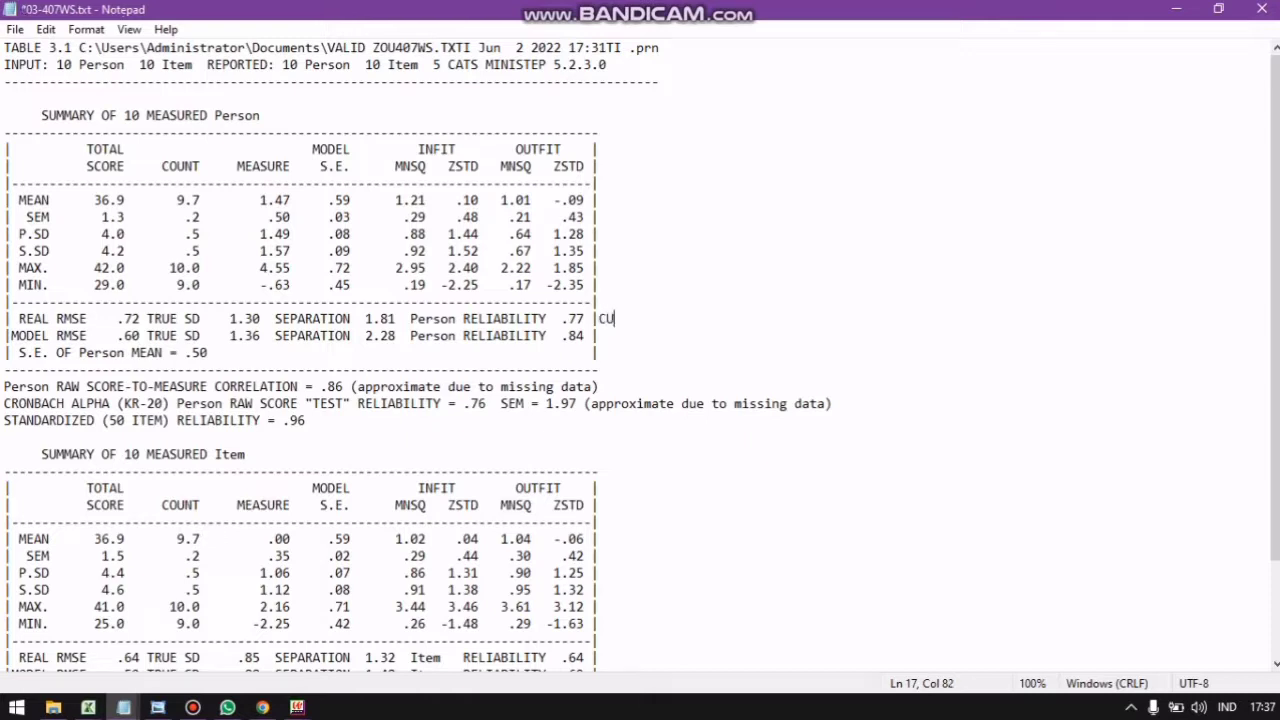
key(BackSpace)
key(BackSpace)
key(BackSpace)
text(ukup Reliabel)
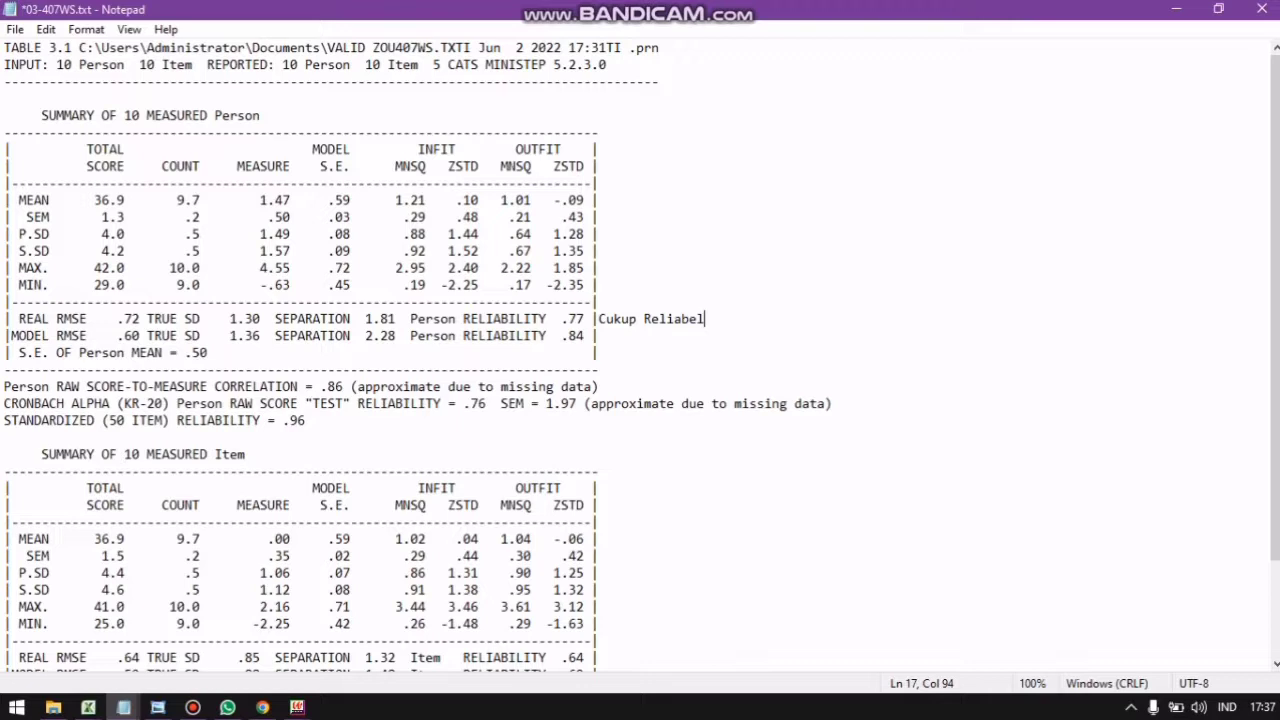
text())
click(600, 320)
text(()
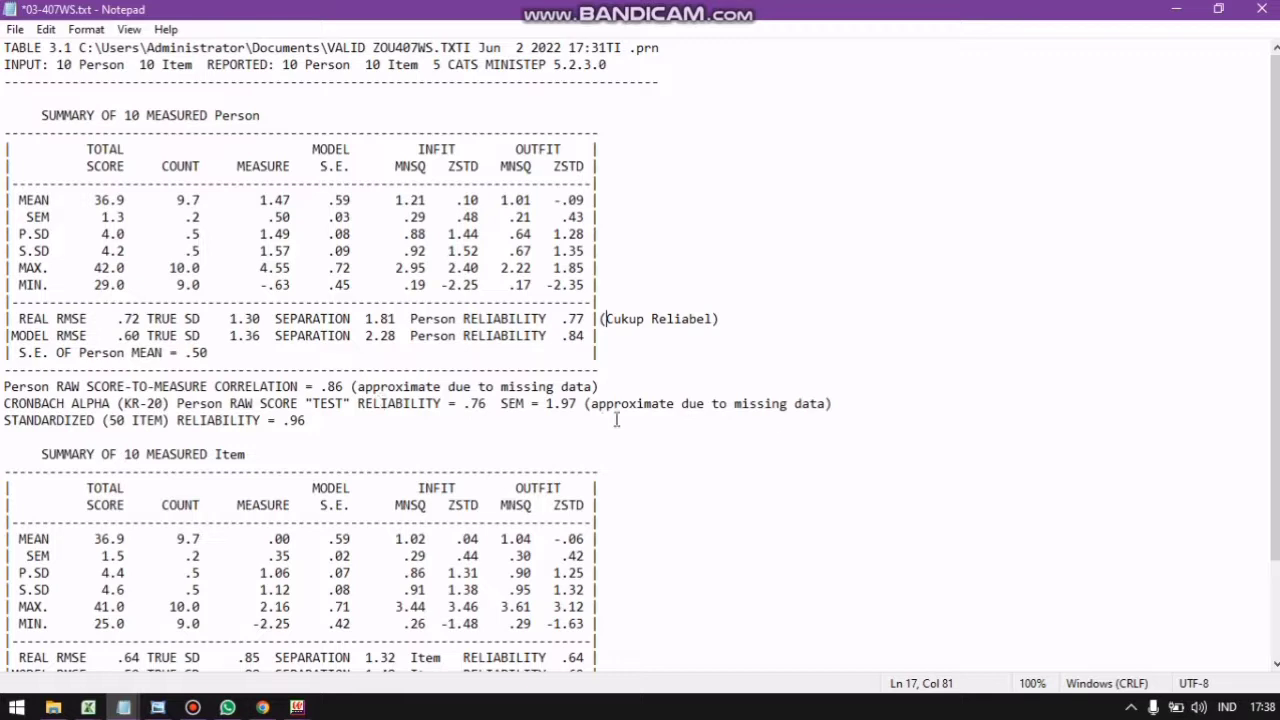
- Append to the Cronbach alpha line "Artinya reliabilitasnya cukup konsisten dimana kualitas interaksi person dgn item ini hasilnya cukup bagus"
click(844, 403)
text(Artinya)
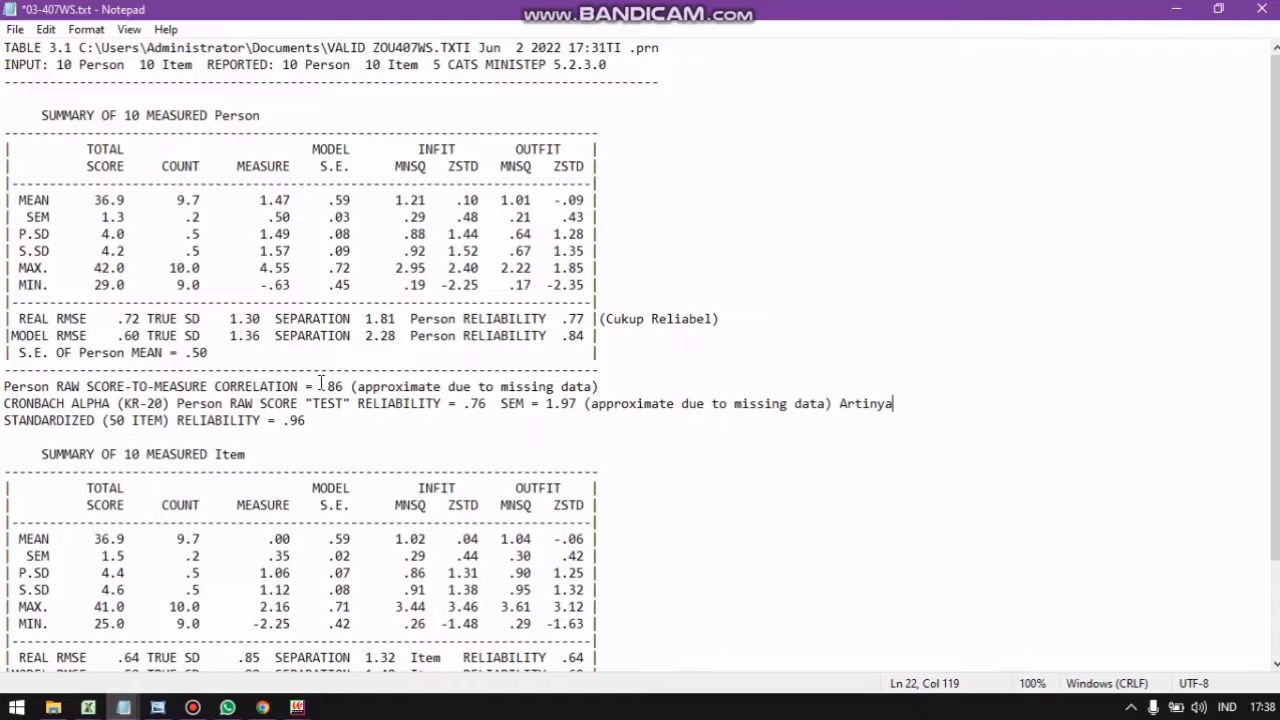
text(reliabilitasny)
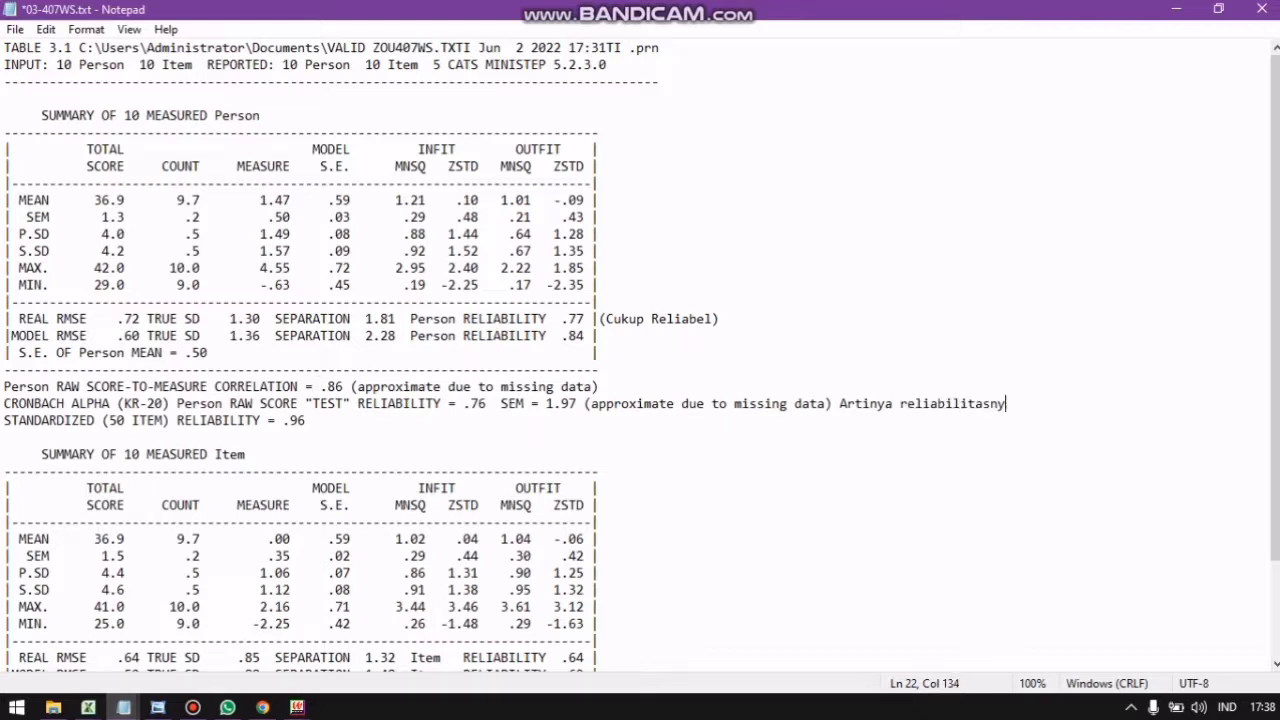
text(a cukup konsisten dimana kualitas )
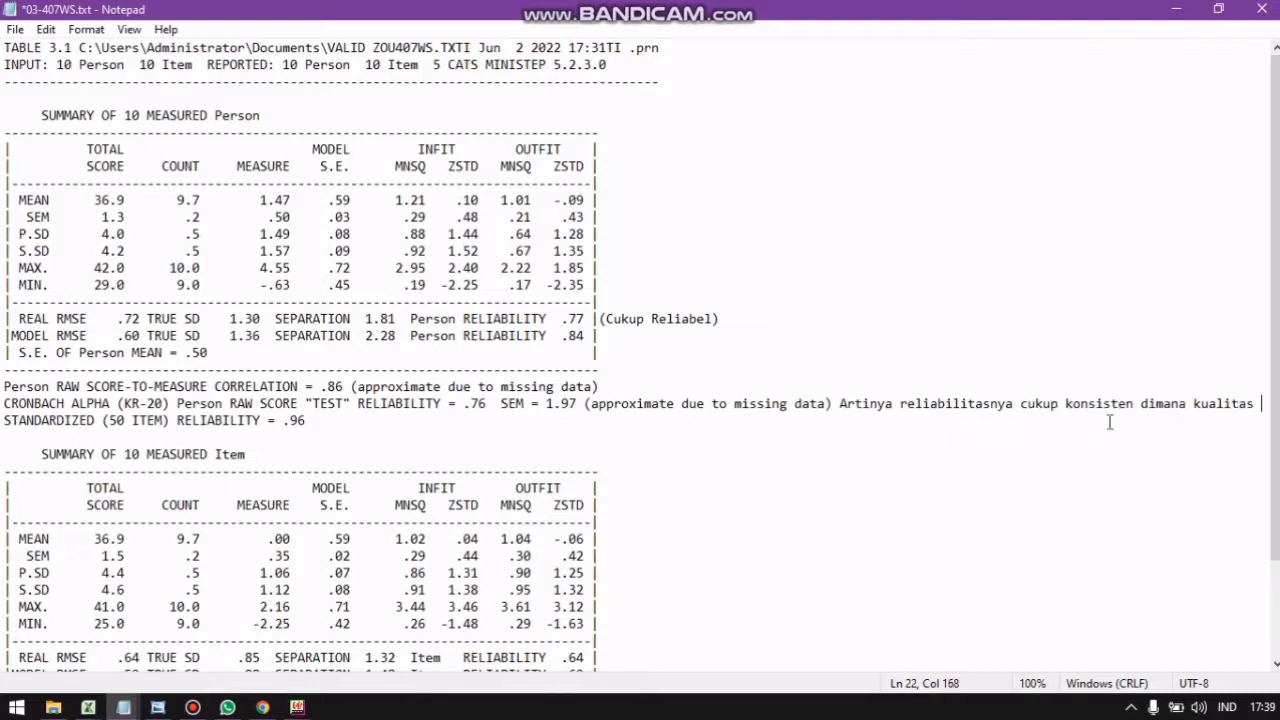
text(int)
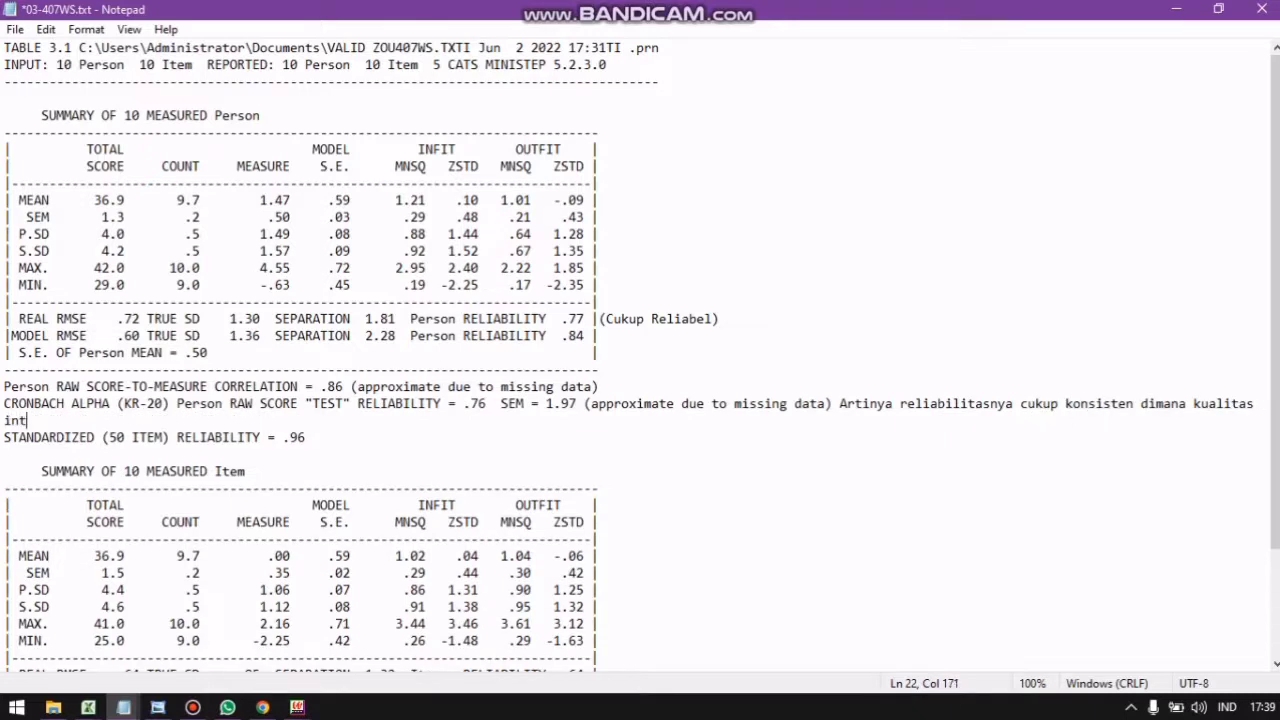
text(erraksis)
key(BackSpace)
key(BackSpace)
key(BackSpace)
key(BackSpace)
key(BackSpace)
text(ksi pw)
key(BackSpace)
text(erson gn ite)
key(BackSpace)
key(BackSpace)
key(BackSpace)
key(BackSpace)
key(BackSpace)
key(BackSpace)
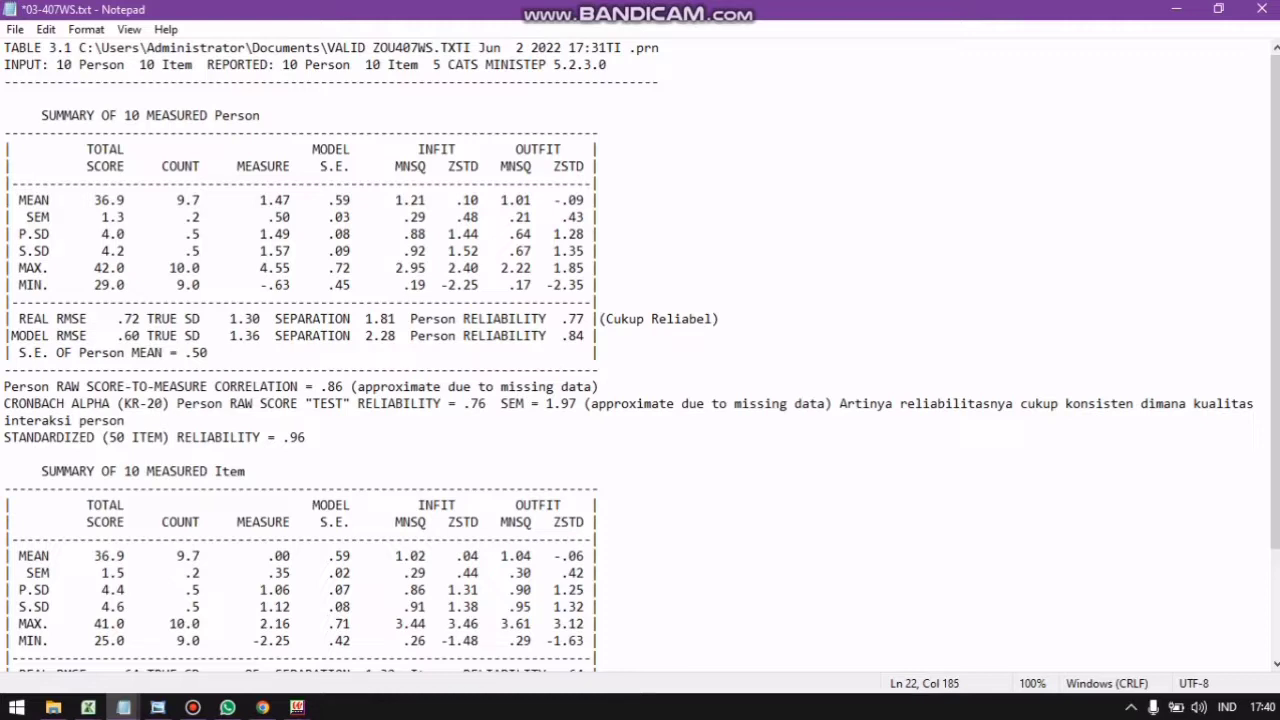
text(dgn item ini hasilnya cukup bagus)
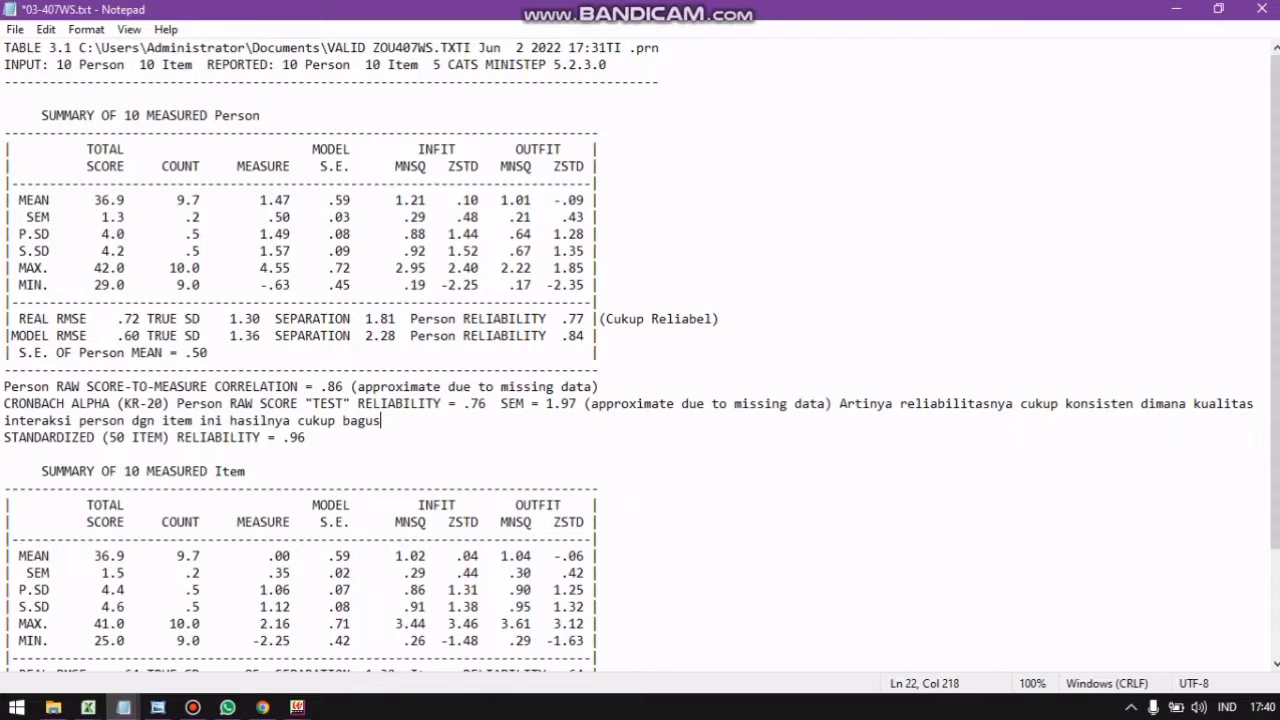
- Add the note "artinya tidak reliabel" at the end of the REAL RMSE line in the item summary
scroll(640, 357, down, 3)
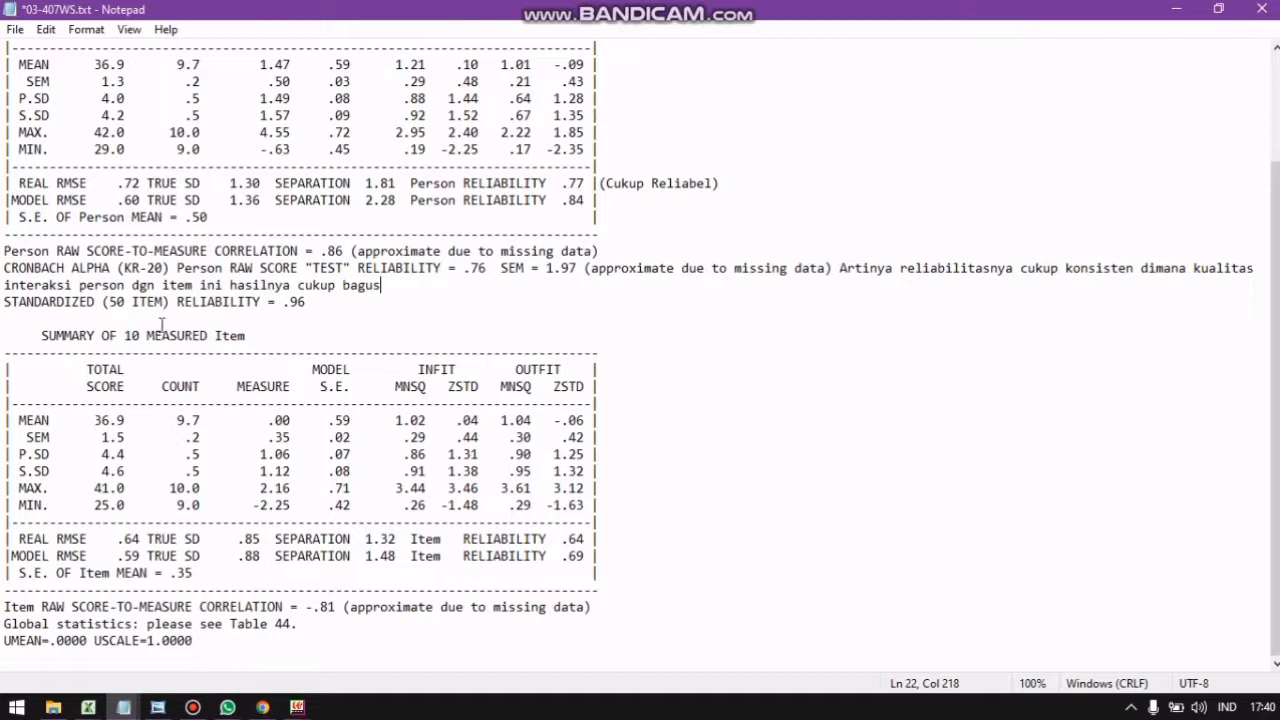
click(603, 540)
click(603, 539)
text(artinya tidaka)
key(BackSpace)
key(BackSpace)
key(BackSpace)
key(BackSpace)
text(ak reliabel)
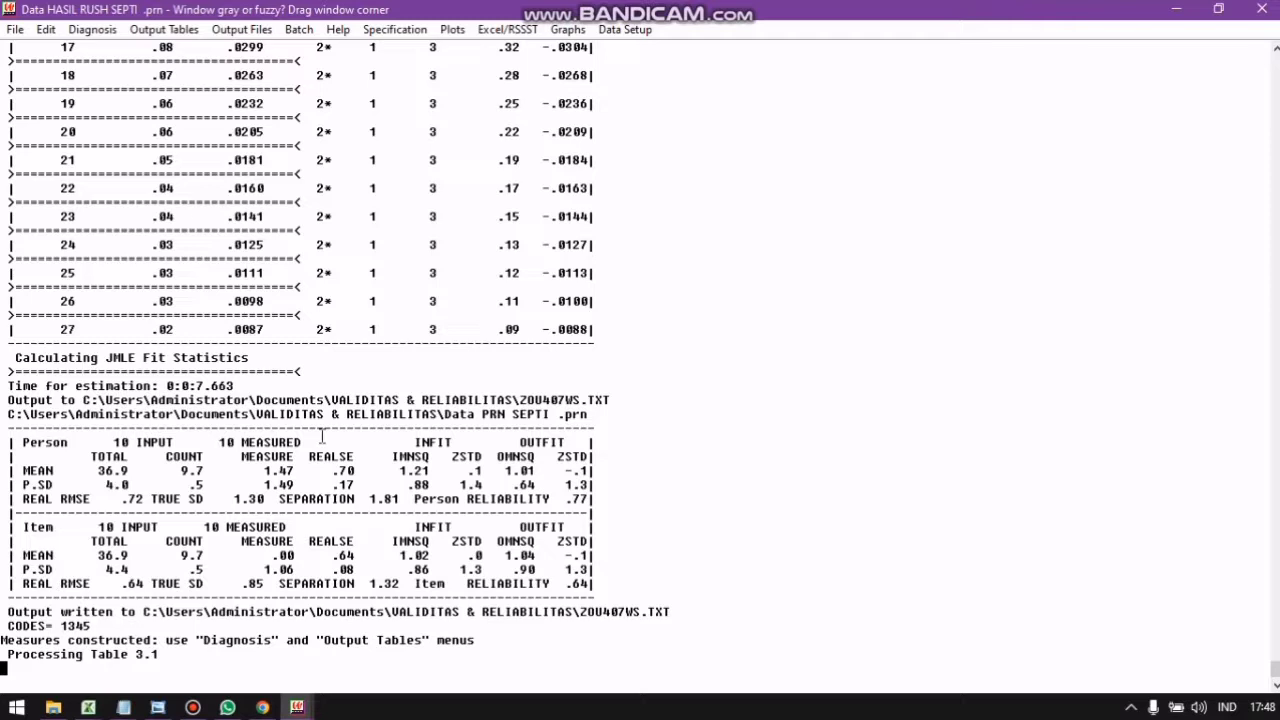
- Produce output table 10, Item (column): fit order, and maximize its Notepad report
click(165, 31)
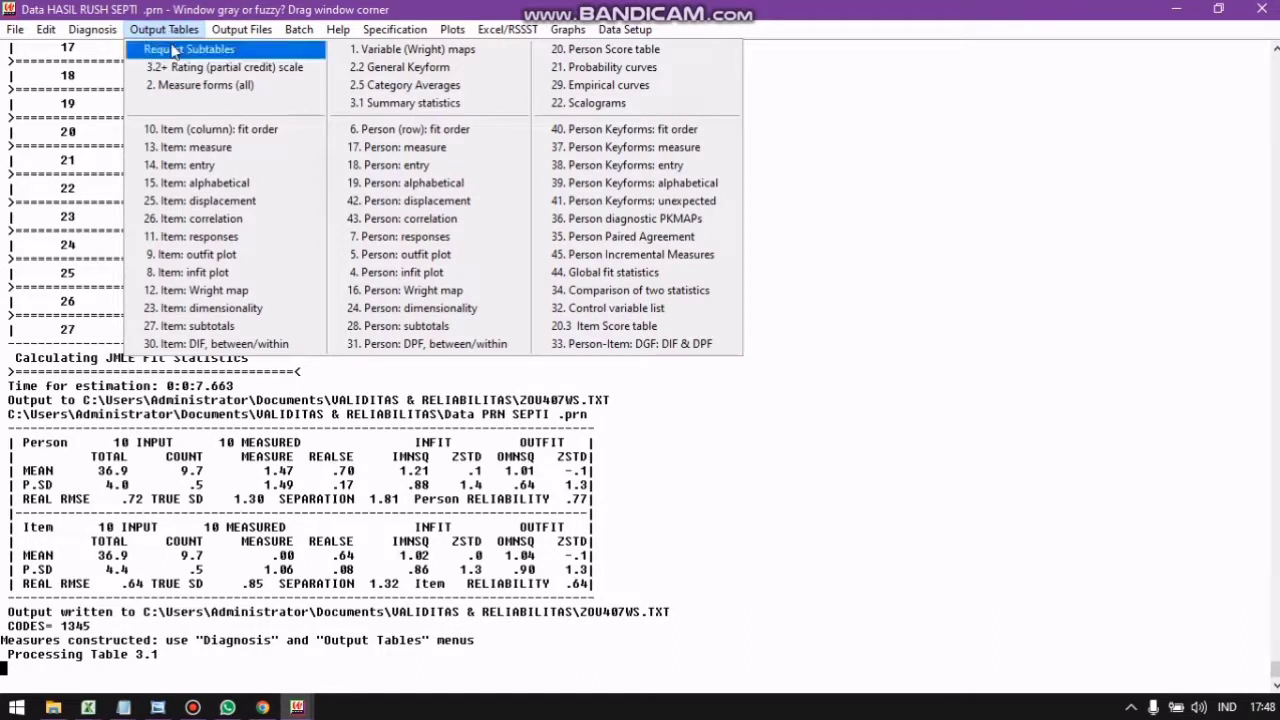
click(218, 131)
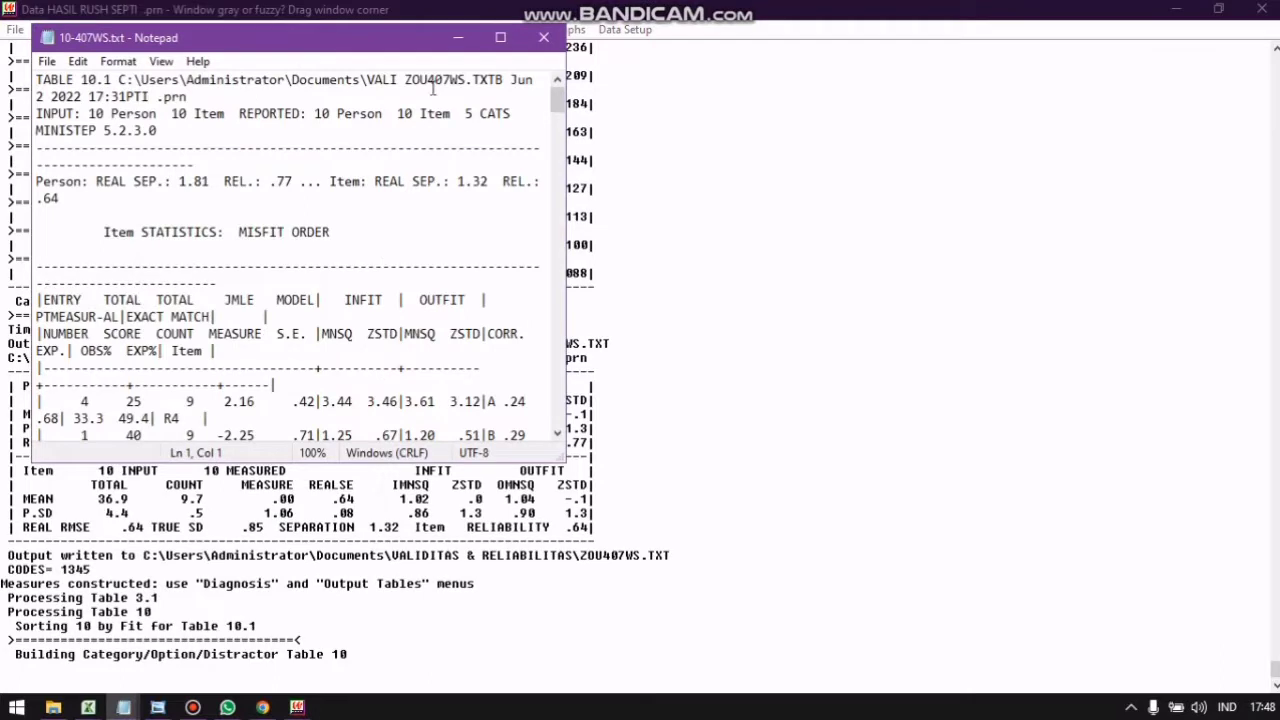
click(500, 37)
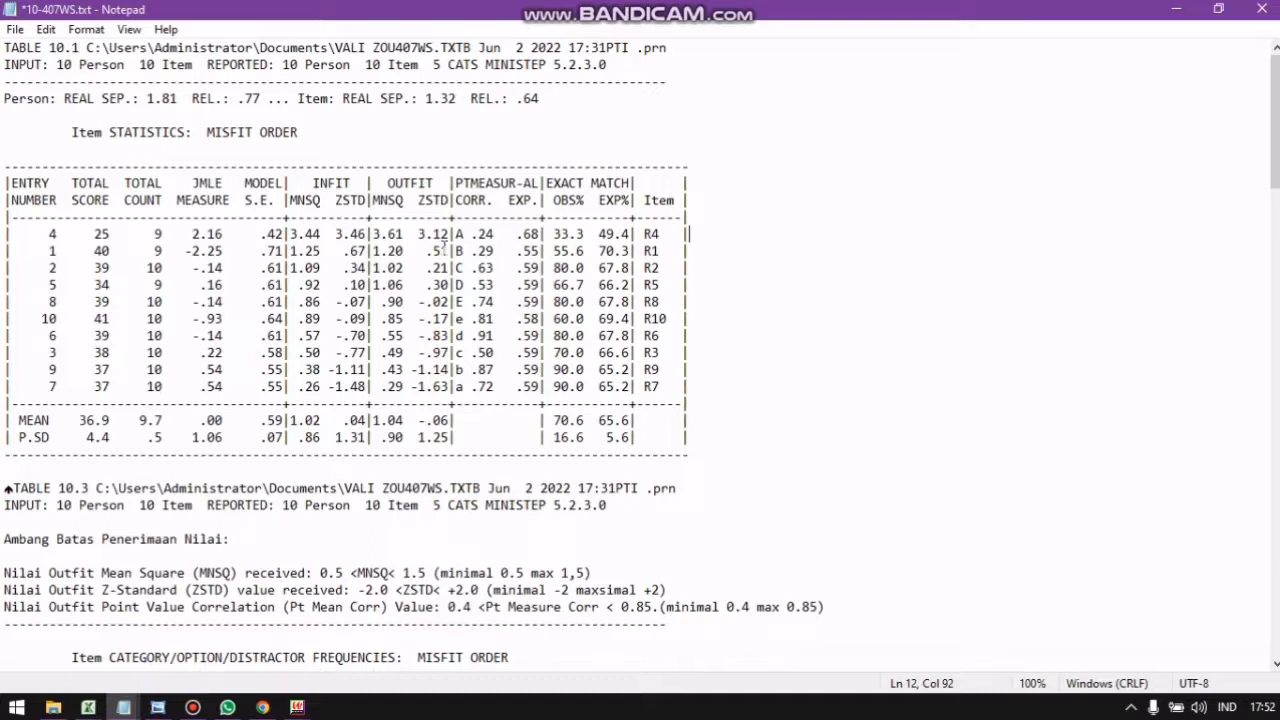
- Add the note "Tidak valid karena nilai MNSQ dan ZSTD melebihi ambang batas" at the end of the R4 row in table 10.1
text(n)
key(BackSpace)
click(541, 591)
click(700, 236)
text(tidak valid)
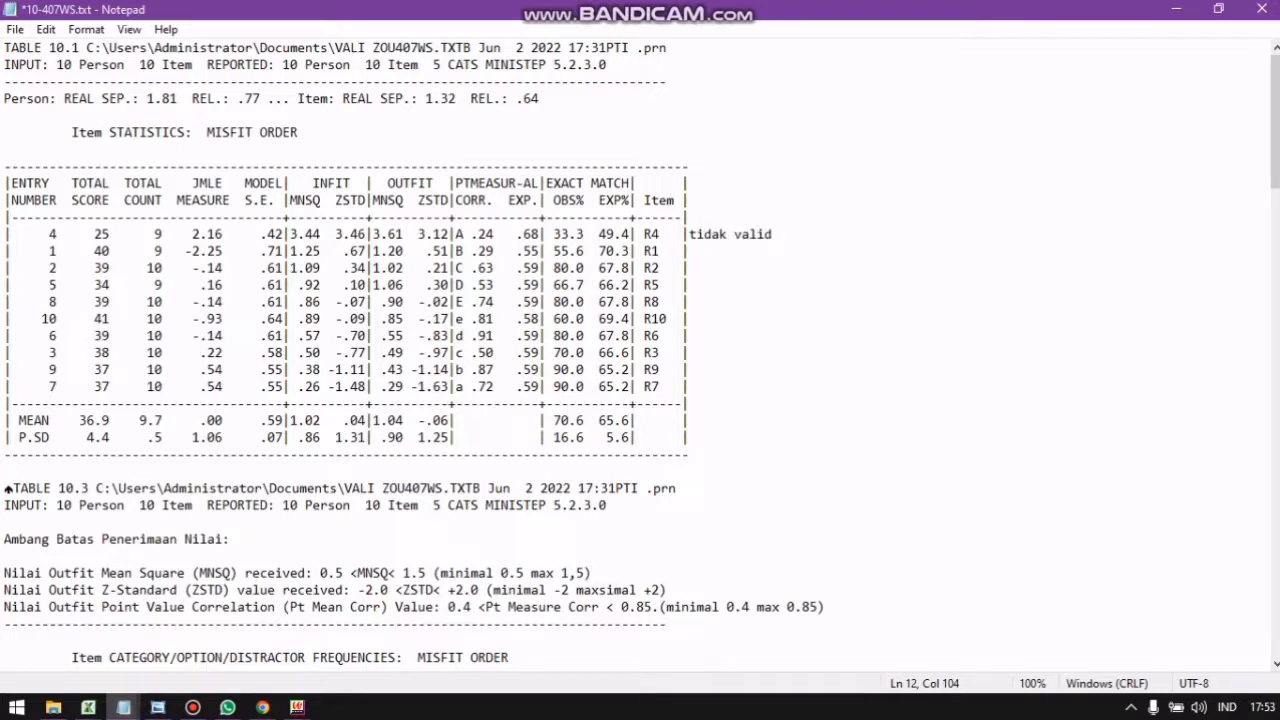
text( karena)
text(a)
key(BackSpace)
text(lai )
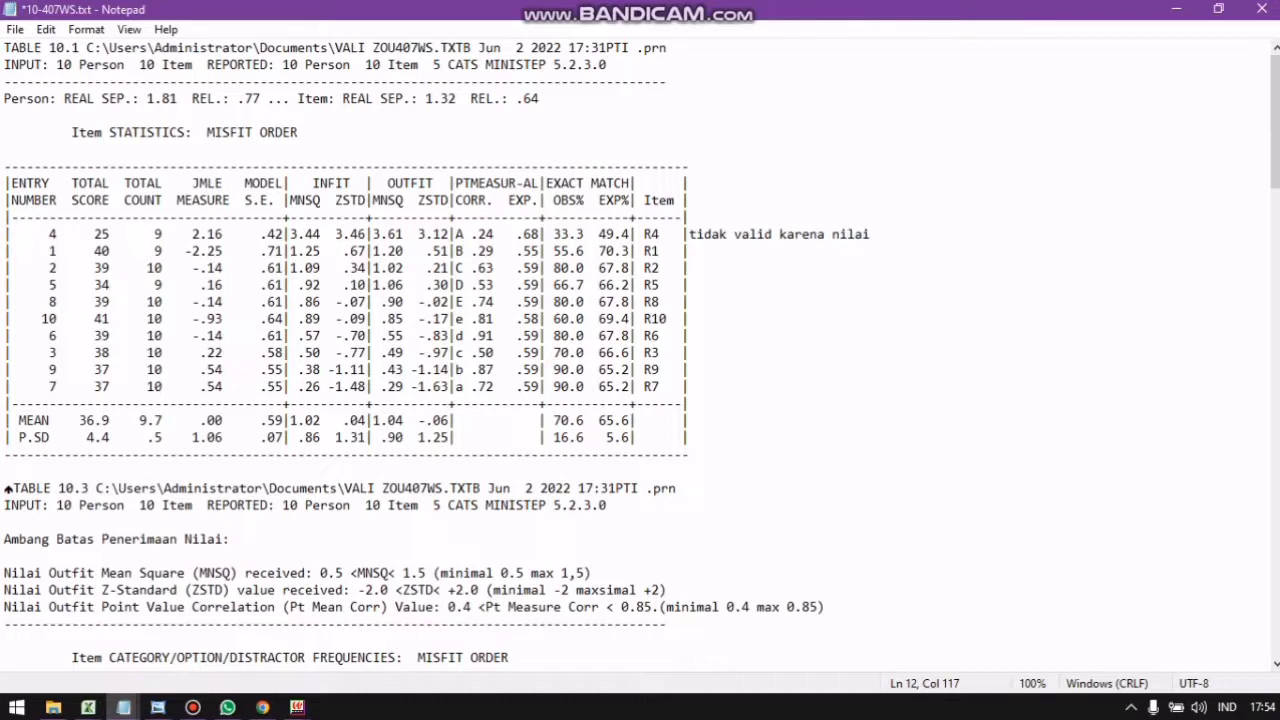
text(MNSQ dan ZST)
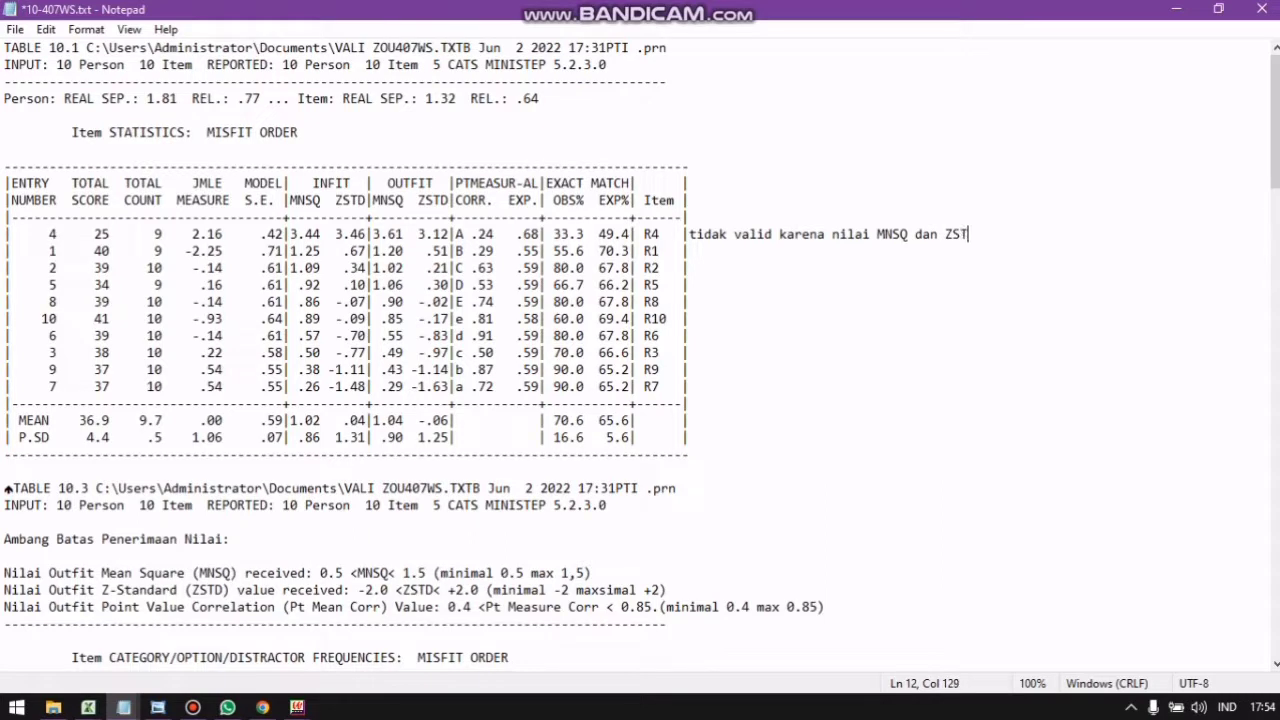
text(D mem)
key(BackSpace)
text(lebihi ambang batas)
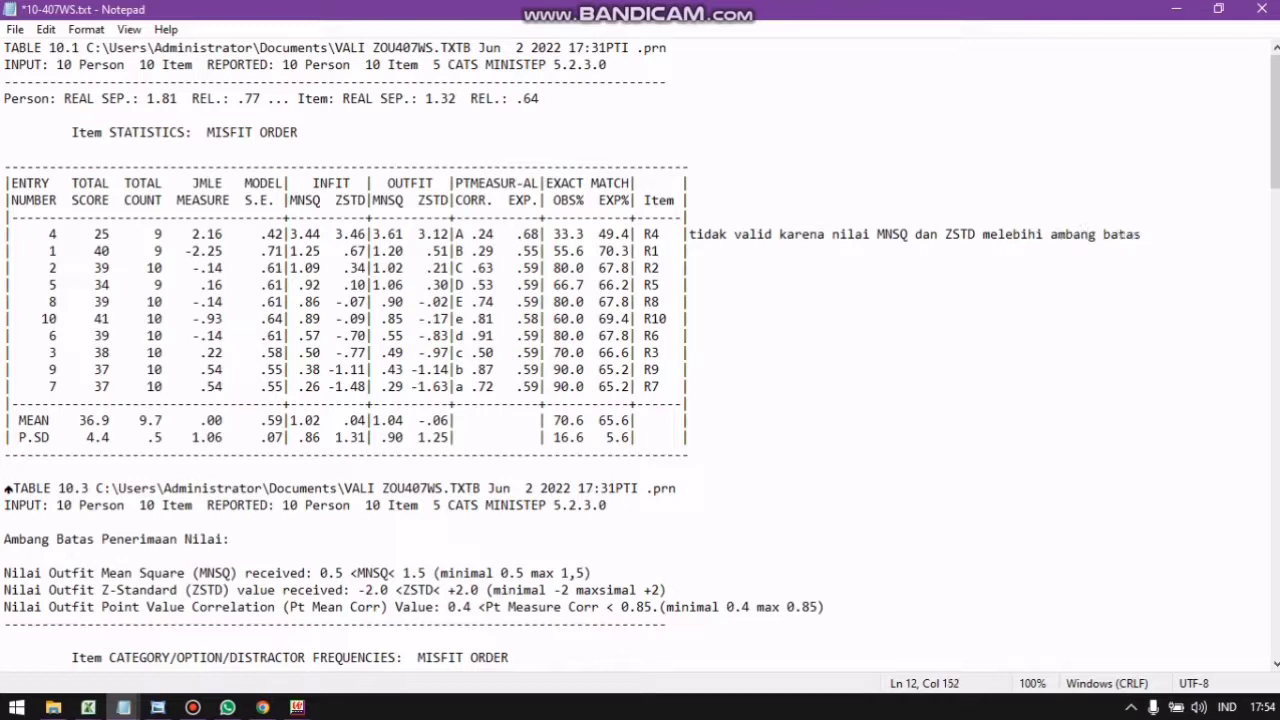
click(697, 236)
key(BackSpace)
text(T)
- Remove the blank line below the heading "Ambang Batas Penerimaan Nilai:"
key(Down)
click(755, 545)
key(Delete)
- Add the note "Valid karena nilai MNSQ 1,2 masuk ambang batas,dan ZSTD 0.5 juga masuk" to the R1 row, keeping it on one line
click(712, 257)
text(Valid karena nilai MNSQ 1,2 masuk ambang batas, dan ZSTD 0.5 juga masuk ambang batas ZSTD)
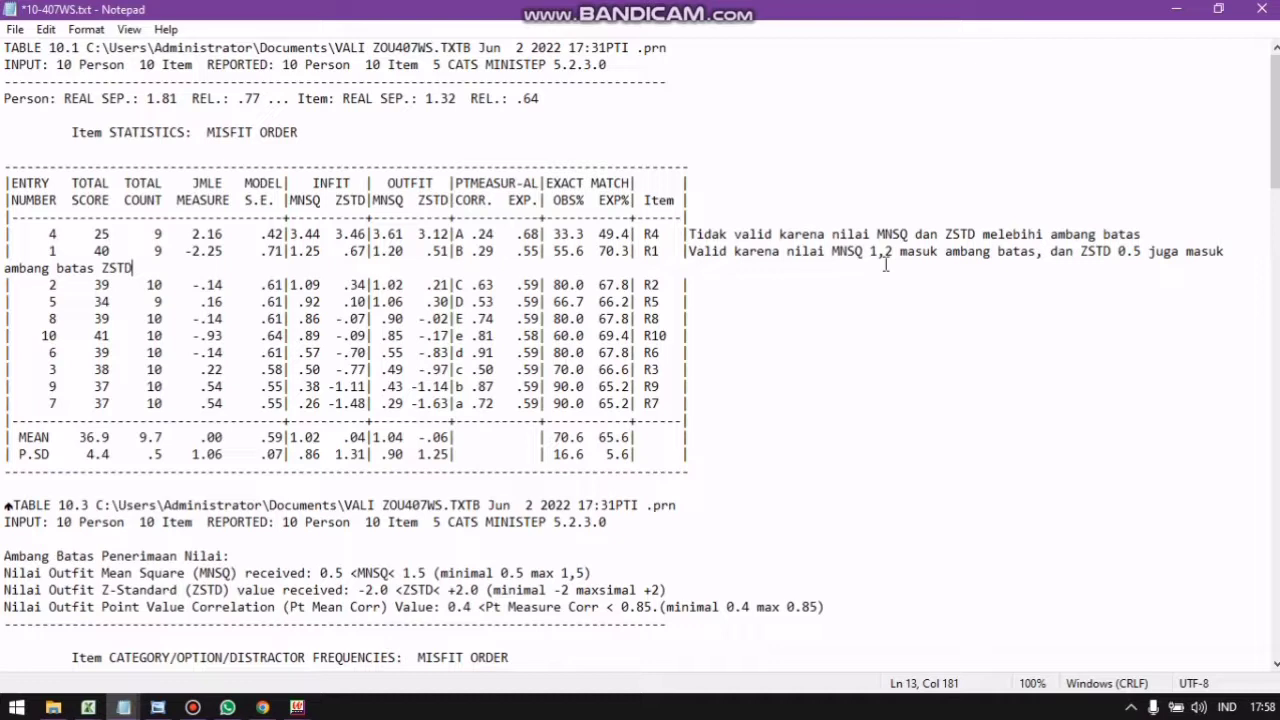
click(1046, 251)
key(Delete)
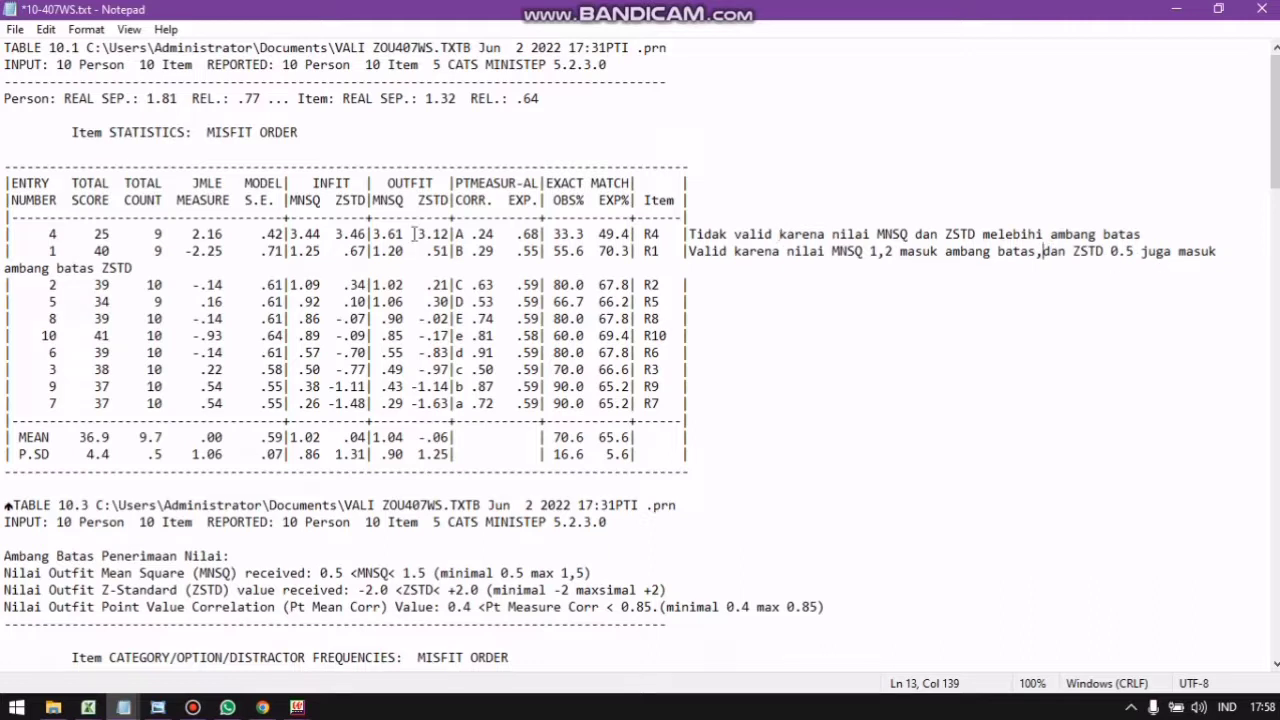
click(144, 268)
drag(144, 268, 5, 272)
key(BackSpace)
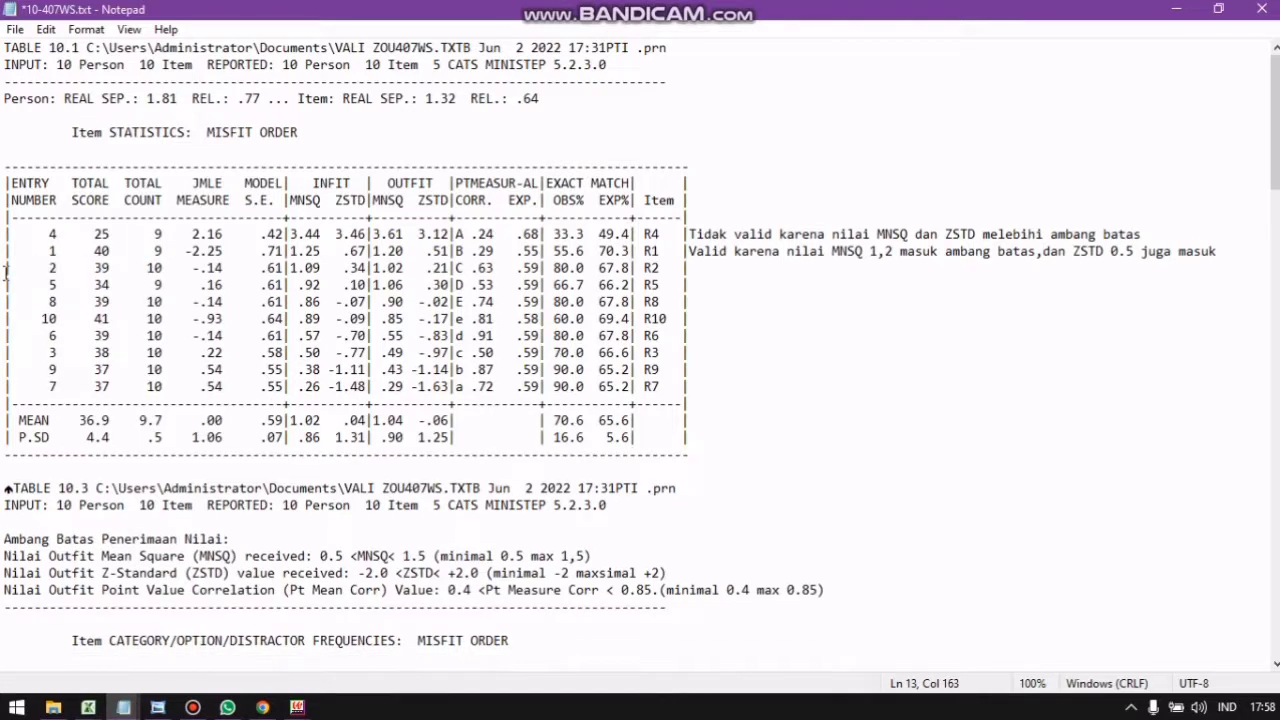
key(BackSpace)
- Write the note "Nilai MNSQ 1.09 masuk ambang batas," at the end of the R2 row
click(695, 270)
text(NILA)
key(BackSpace)
key(BackSpace)
key(BackSpace)
text(ilai M)
text(S)
key(BackSpace)
text(NSQ)
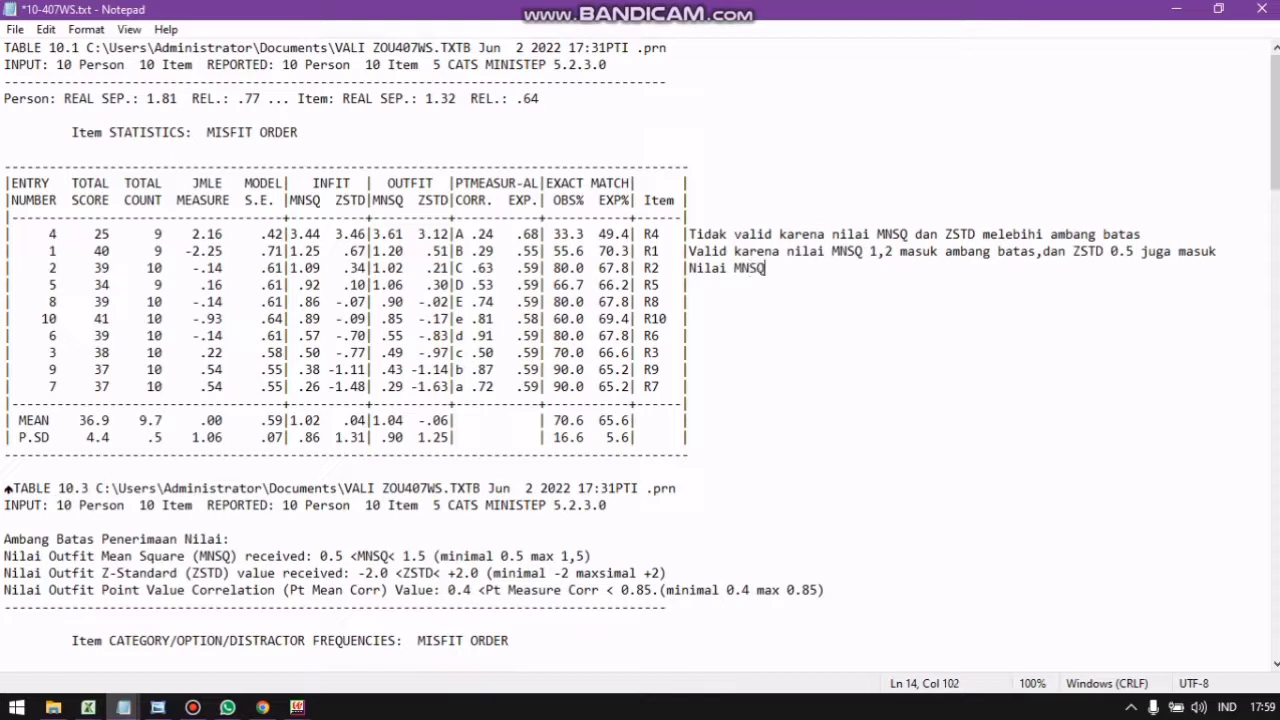
text( 1.09 masuk am)
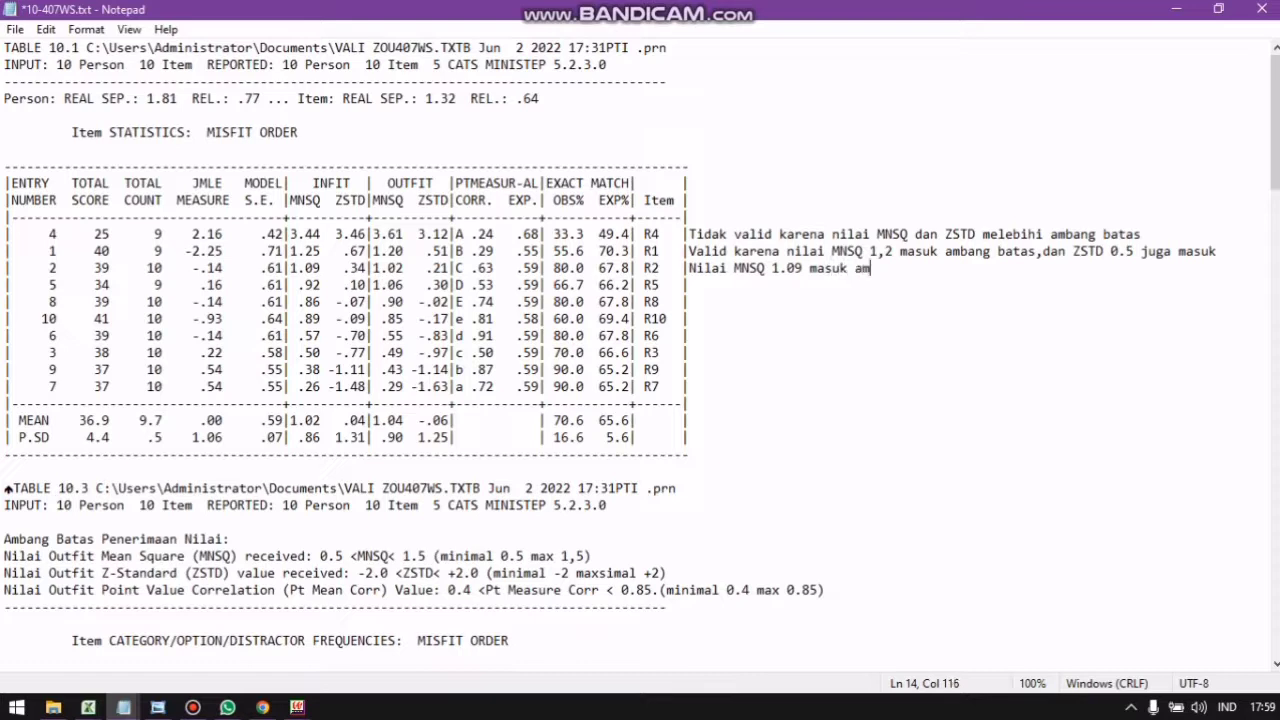
text(bang bats)
key(BackSpace)
text(as,)
- Correct the MNSQ value in the R2 note to 1.02
click(802, 276)
key(BackSpace)
text(2)
click(964, 274)
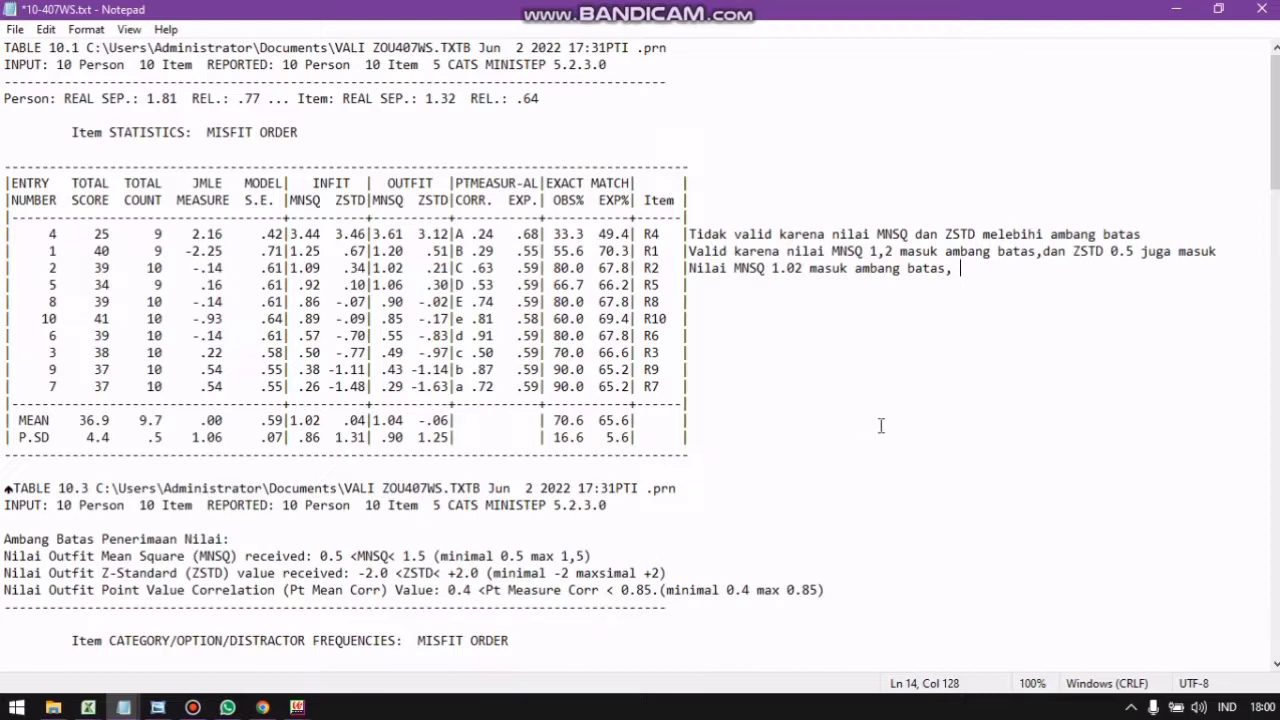
- Append "ZSTD juga masuk" to the R2 note
click(766, 269)
click(959, 272)
text(z)
key(BackSpace)
text(Z)
text(S)
text(TD)
text( K)
key(BackSpace)
text(K)
key(BackSpace)
text(JUGA MADU)
key(BackSpace)
key(BackSpace)
key(BackSpace)
key(BackSpace)
key(BackSpace)
key(BackSpace)
key(BackSpace)
key(BackSpace)
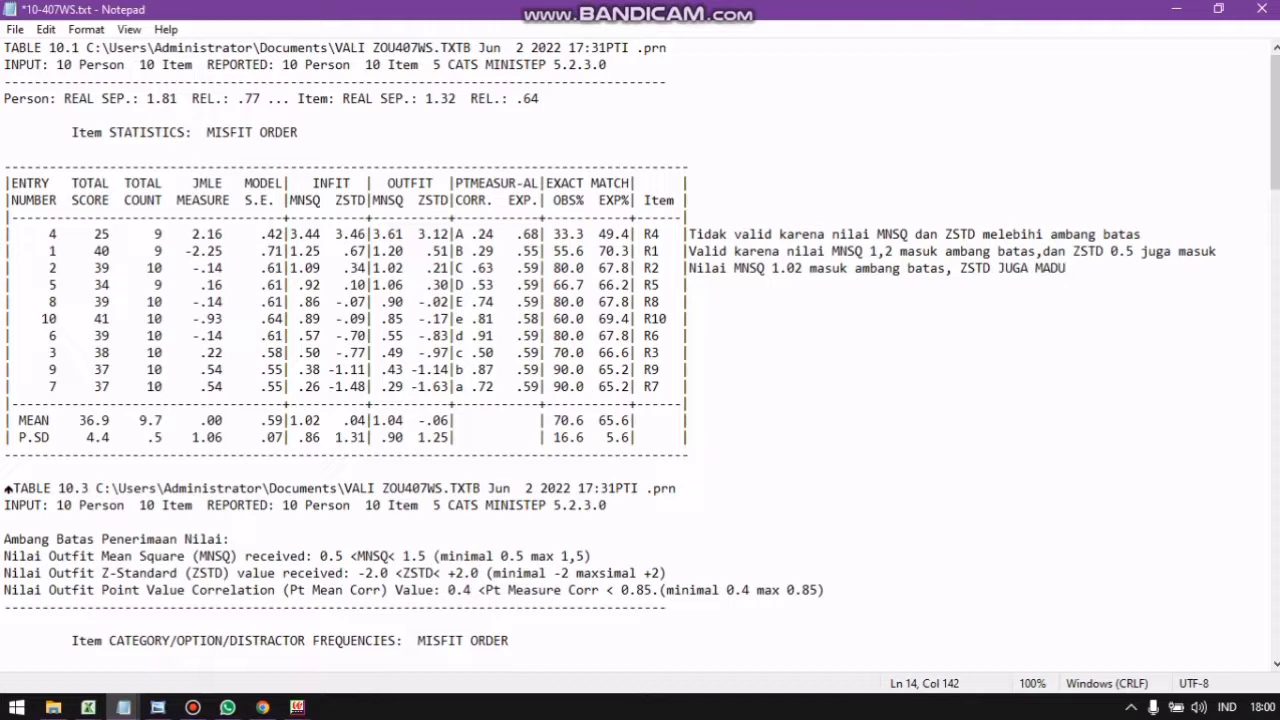
key(BackSpace)
text(juga masuk)
- Insert "Valid," at the beginning of the R2 note
click(693, 286)
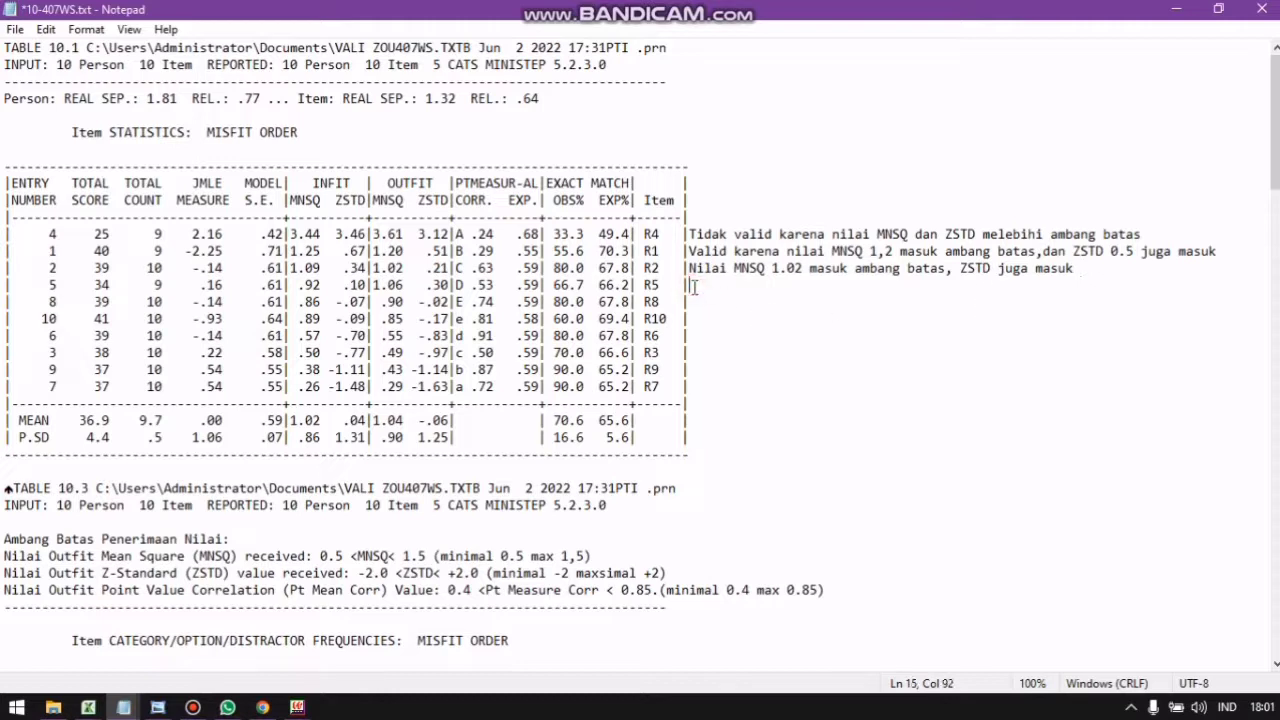
click(690, 269)
text(Valid)
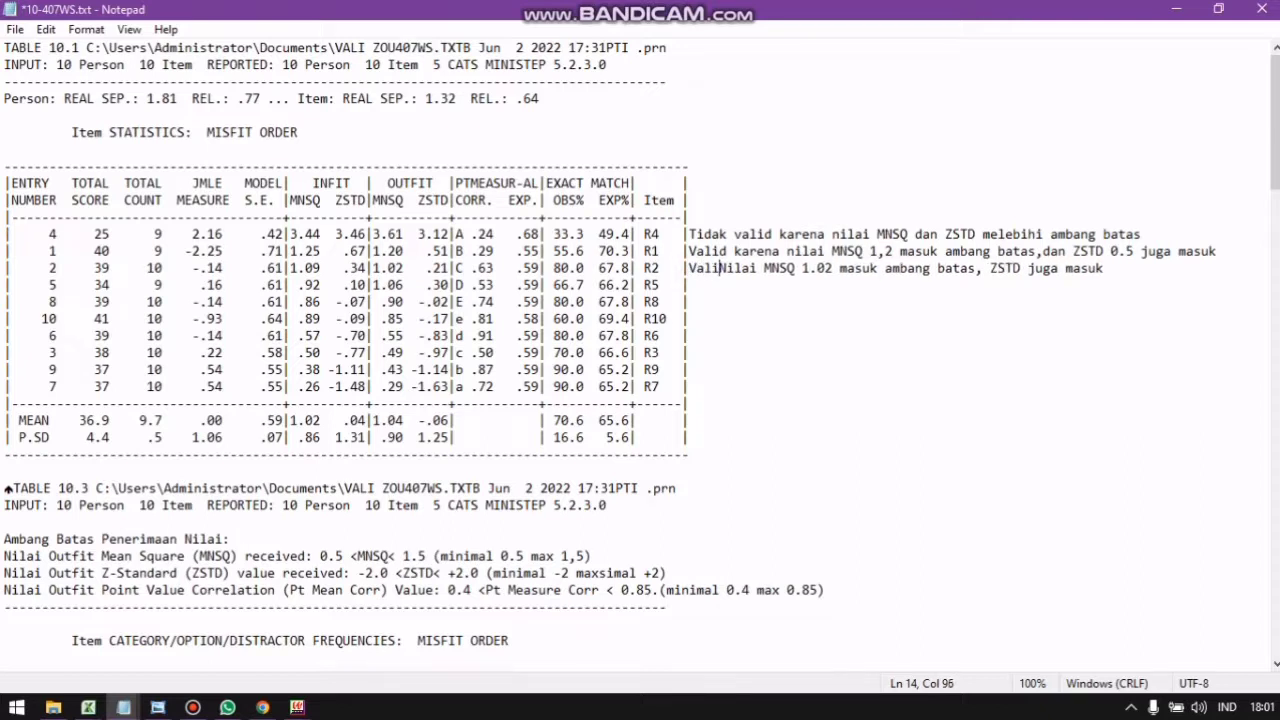
key(BackSpace)
text(,)
- Add the note "Valid, karena nilai MNSQ dan PTMEASURE CORR masuk ambang batas" at the end of the R5 row
click(706, 286)
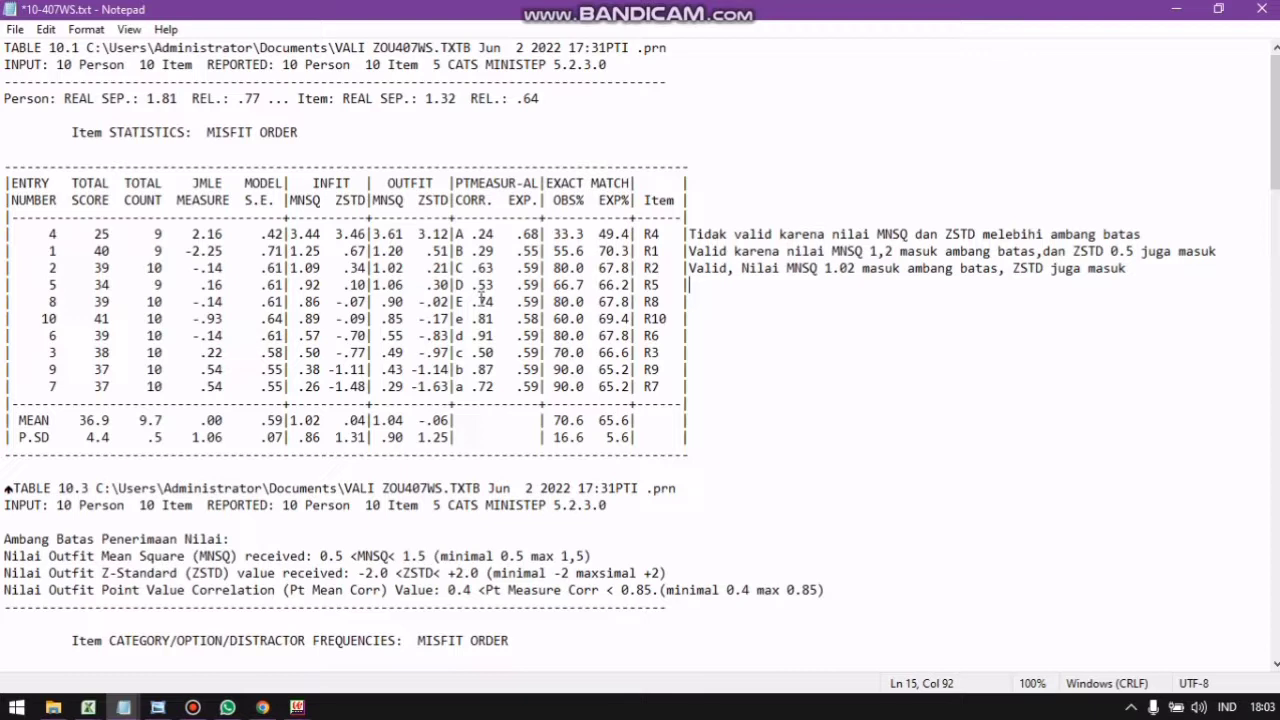
text(Valid)
text(, karena ni)
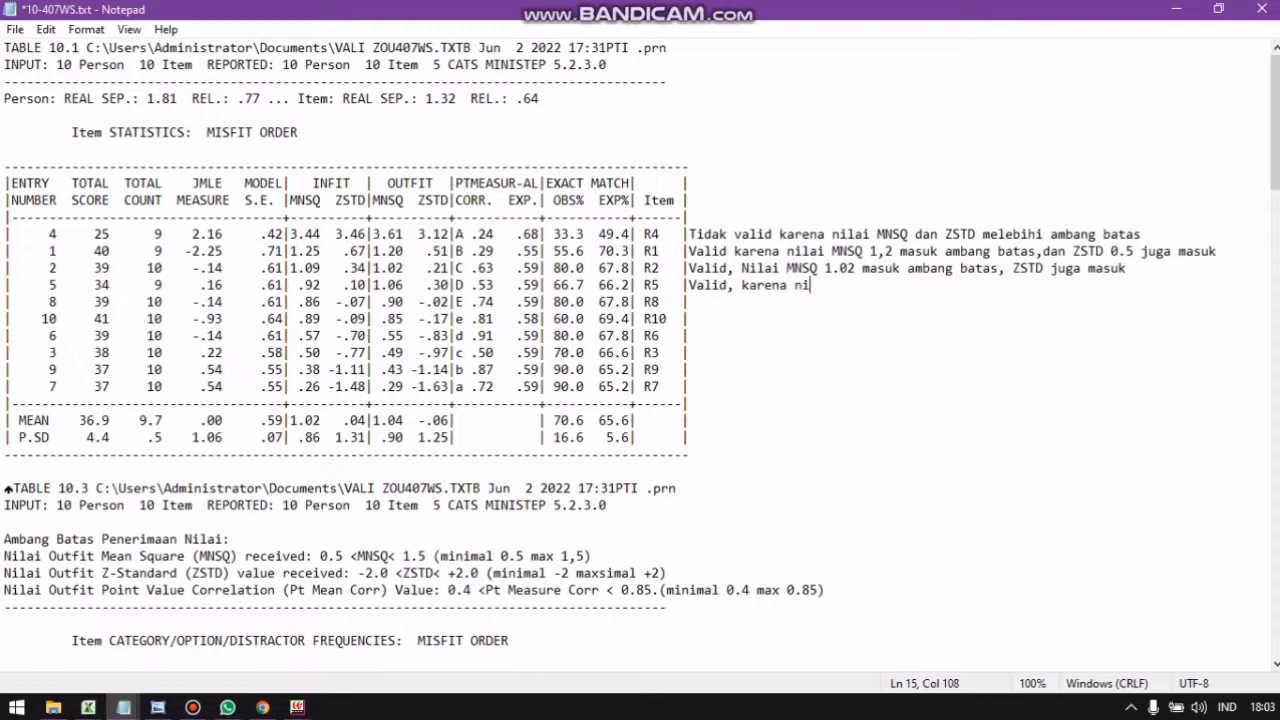
text(i M)
text(S)
key(BackSpace)
text(nS)
key(BackSpace)
key(BackSpace)
text(NSQ dan PT )
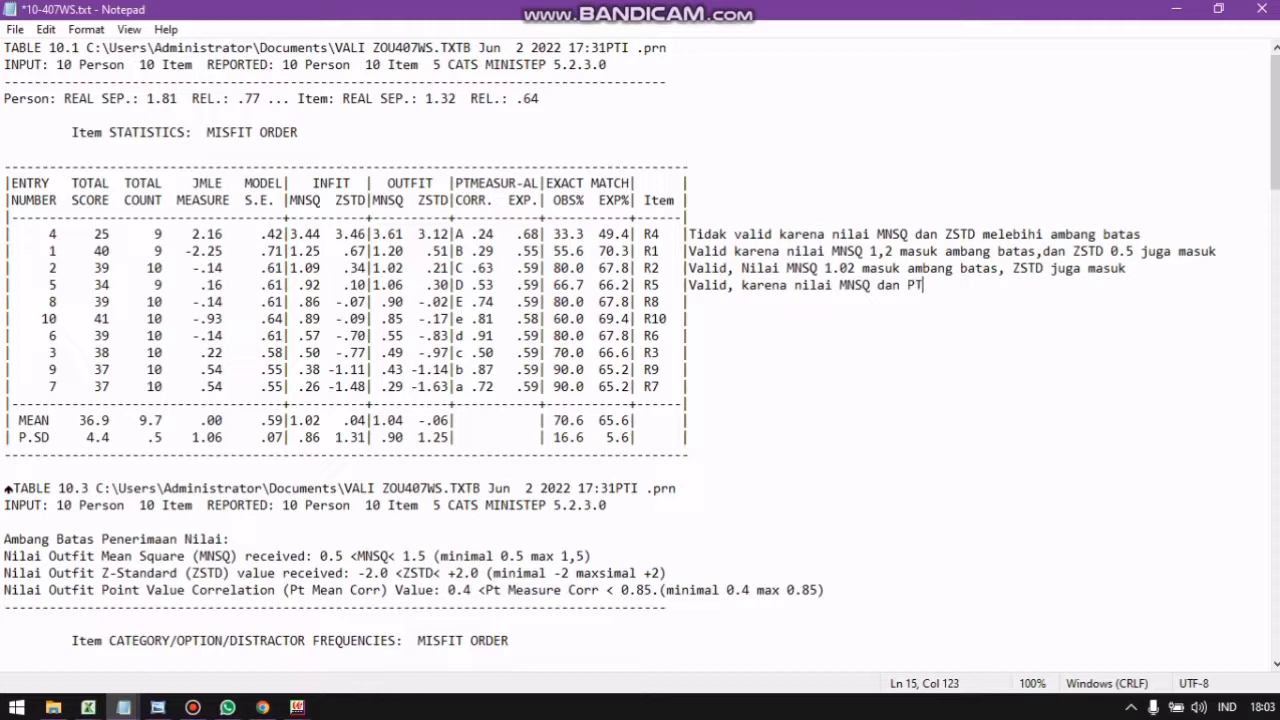
text(M)
key(BackSpace)
key(BackSpace)
text(MEASURE CORR)
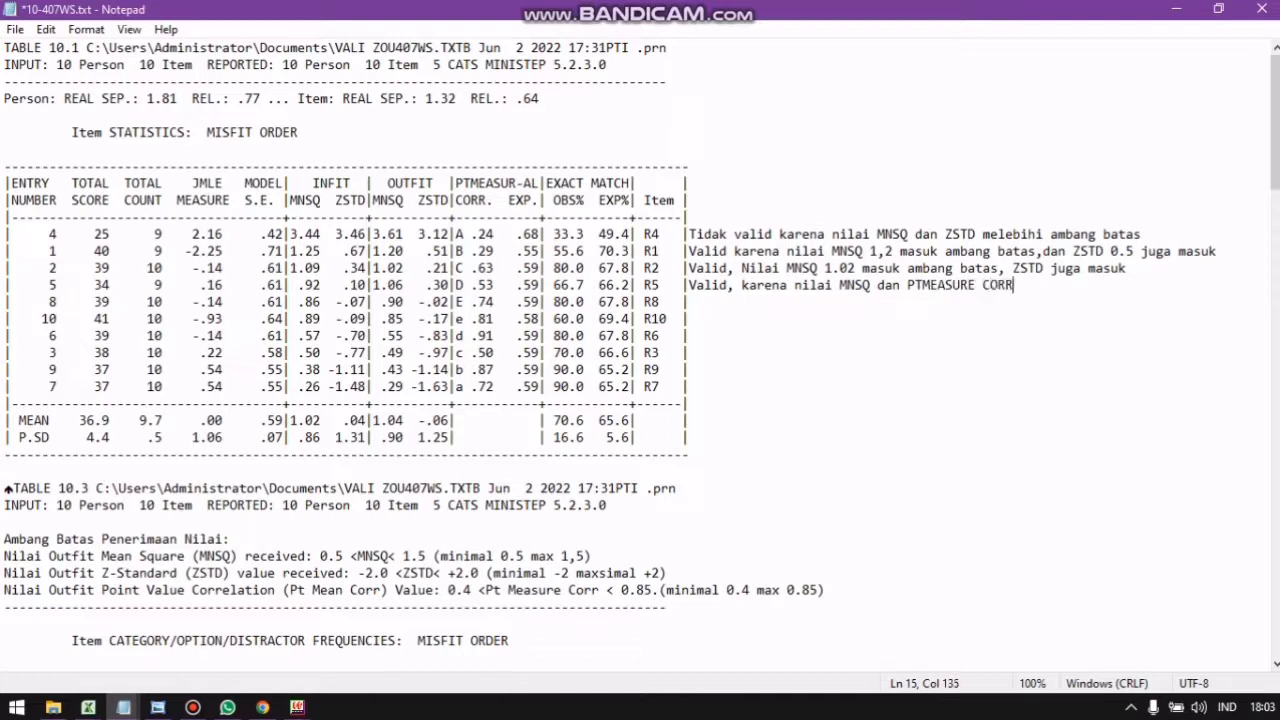
key(BackSpace)
text(masuk ambang batas)
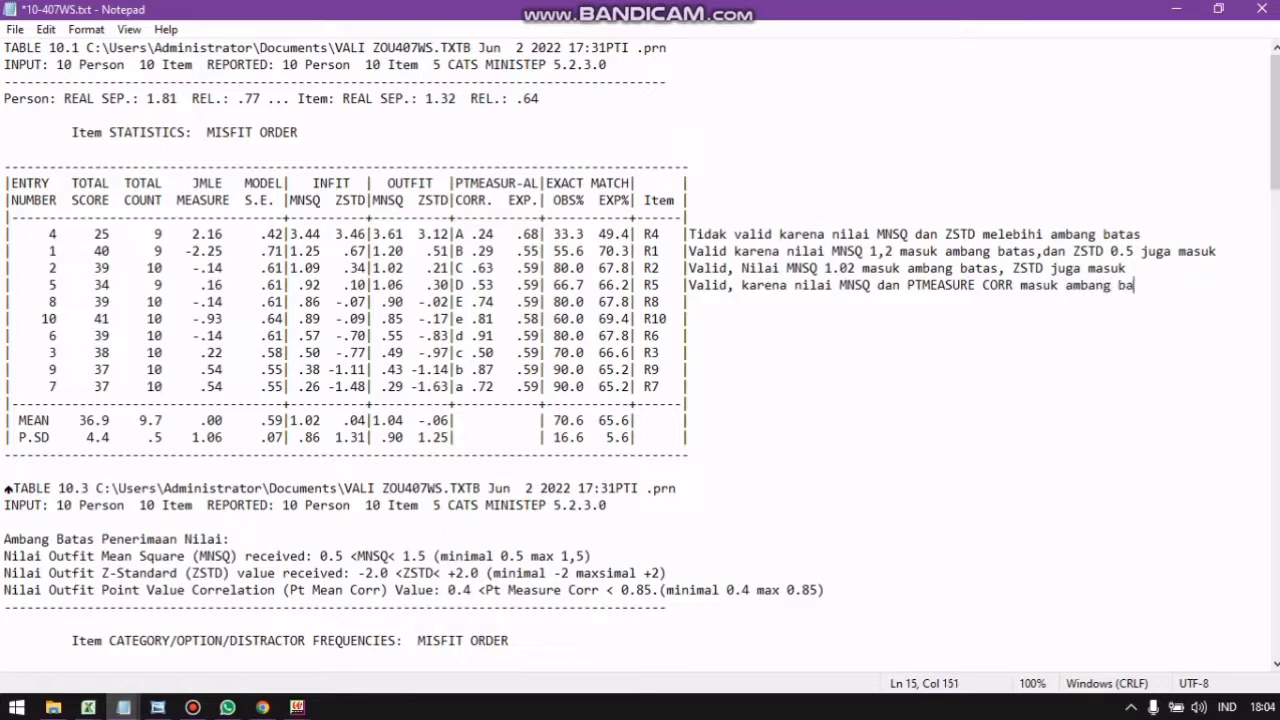
- Mark the R8 and R10 rows with the note "Valid"
click(696, 304)
text(Valid)
click(703, 319)
text(Va)
key(BackSpace)
key(BackSpace)
text(Valid)
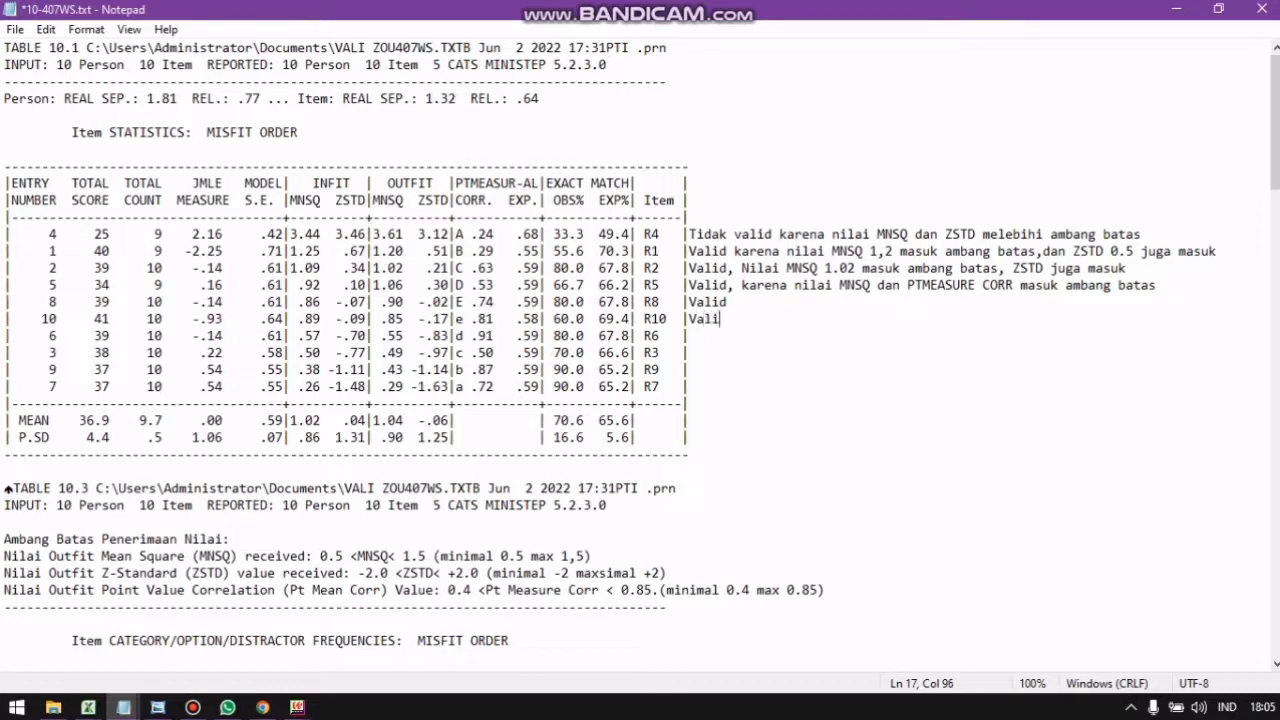
- Add the note "Valid juga" to the R6 row and "Valid" to the R3 row
click(695, 335)
text(Valid juga)
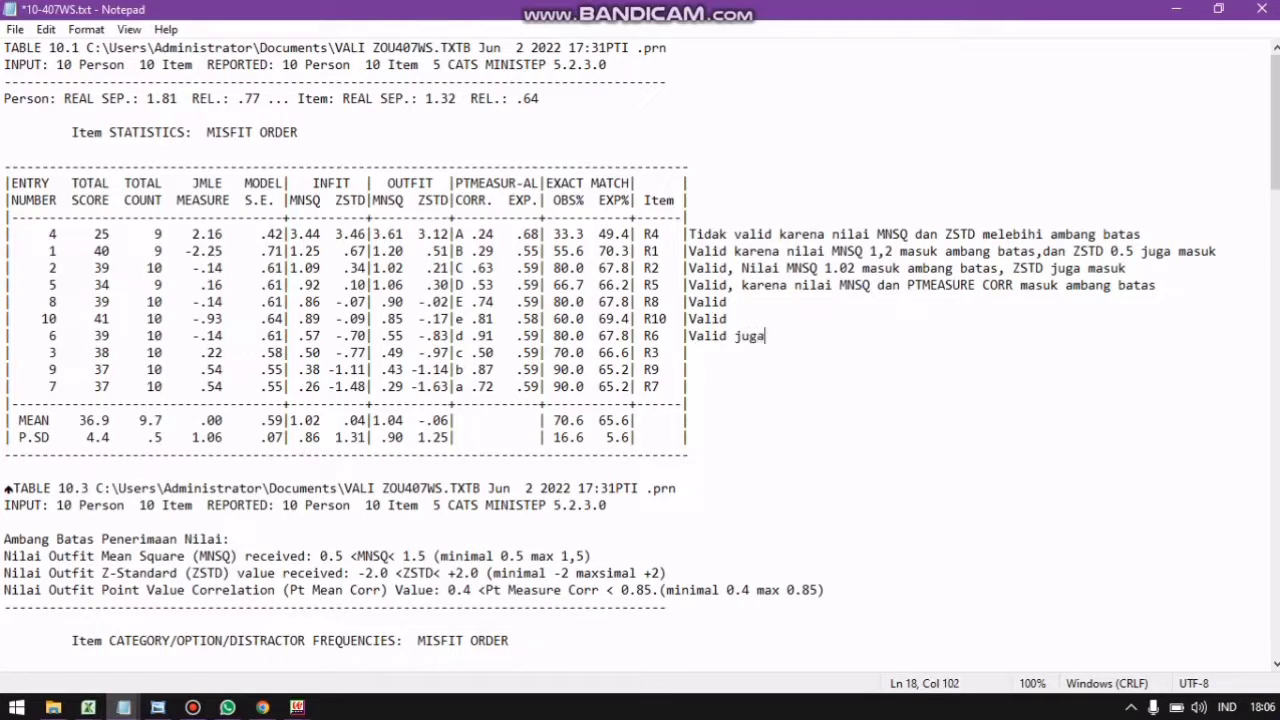
key(Down)
text(Valid)
- Add the note "Tidak Valid kareana melebihi ambang batas" at the end of the R9 row
click(693, 371)
text(Tida)
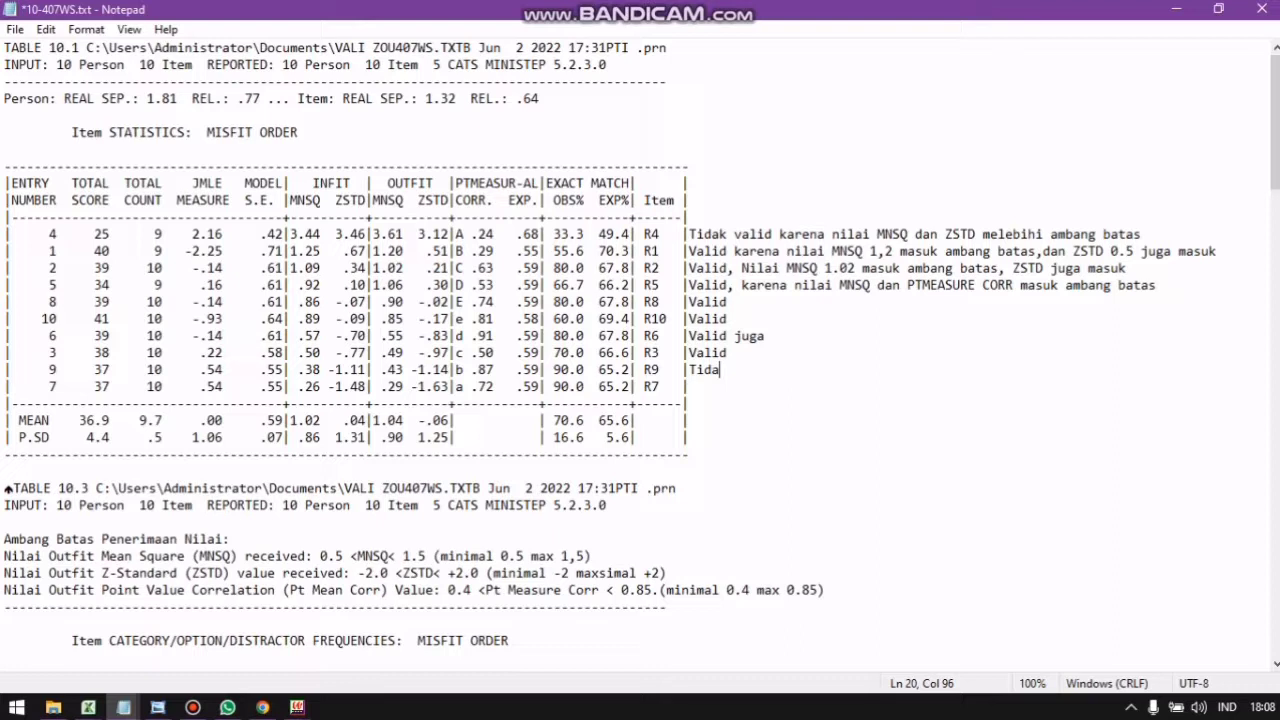
text(k Valid kareana mele)
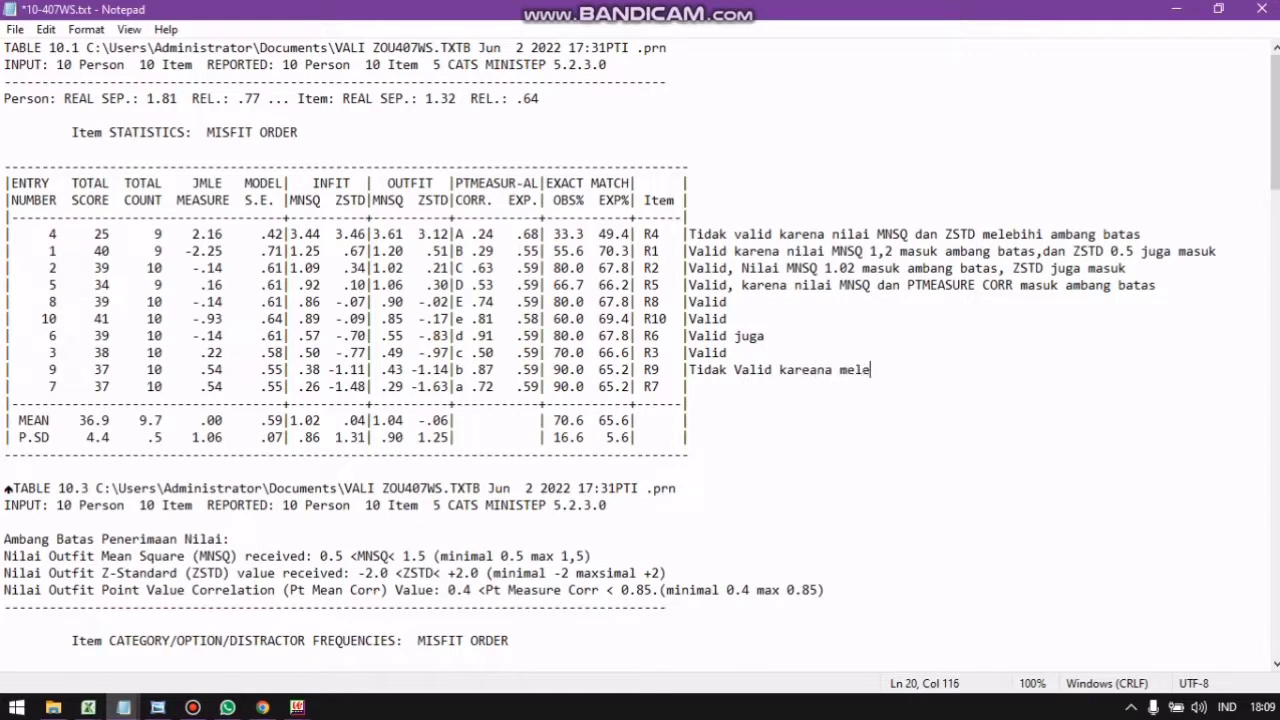
text(bihi ambang batas)
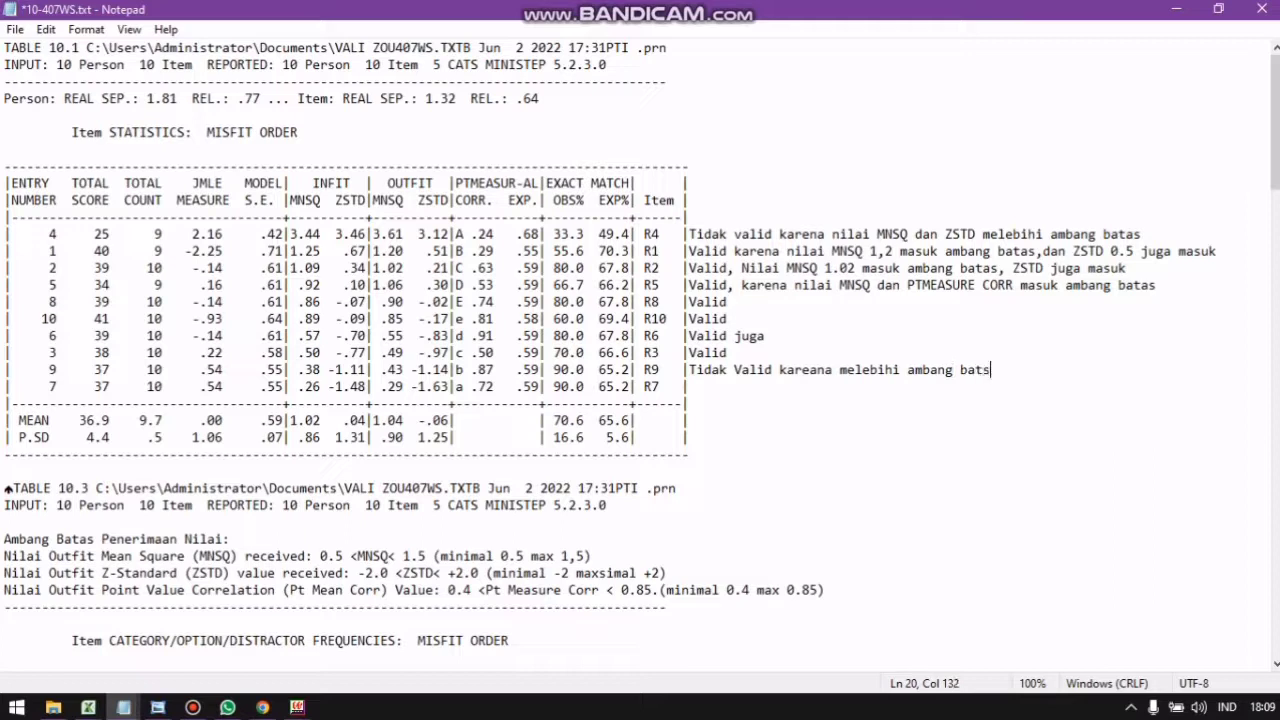
- Add the note "Valid karena nilai MNSQ dan PT Measure Corr nya masuk ambang batas" at the end of the R7 row
click(703, 390)
text(Valid kar)
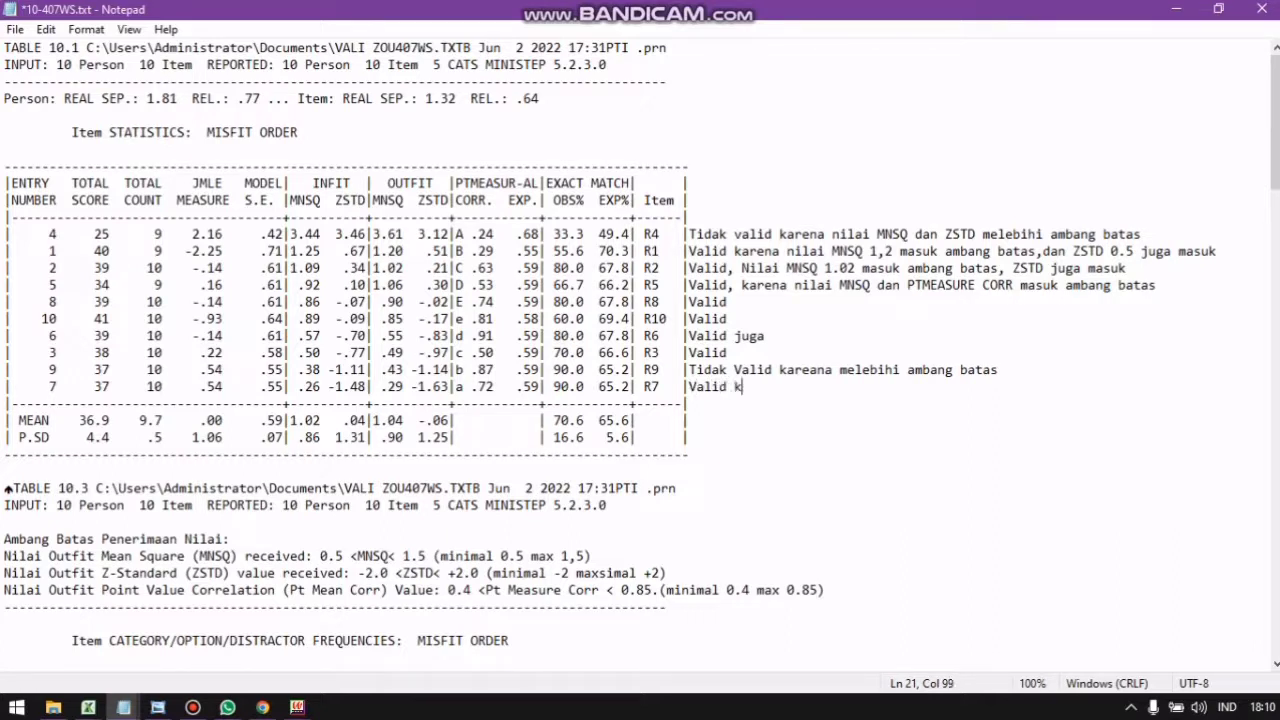
text(ena nilai MNSQ)
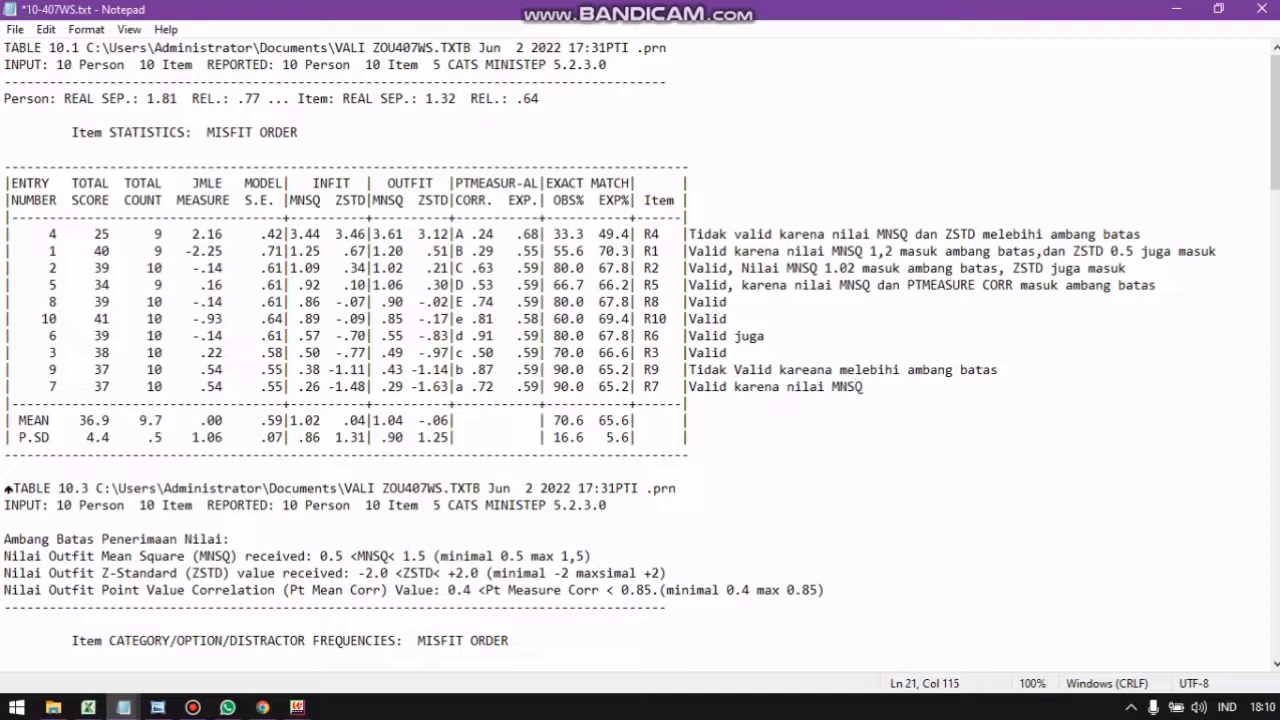
text( dan PT Measure Co)
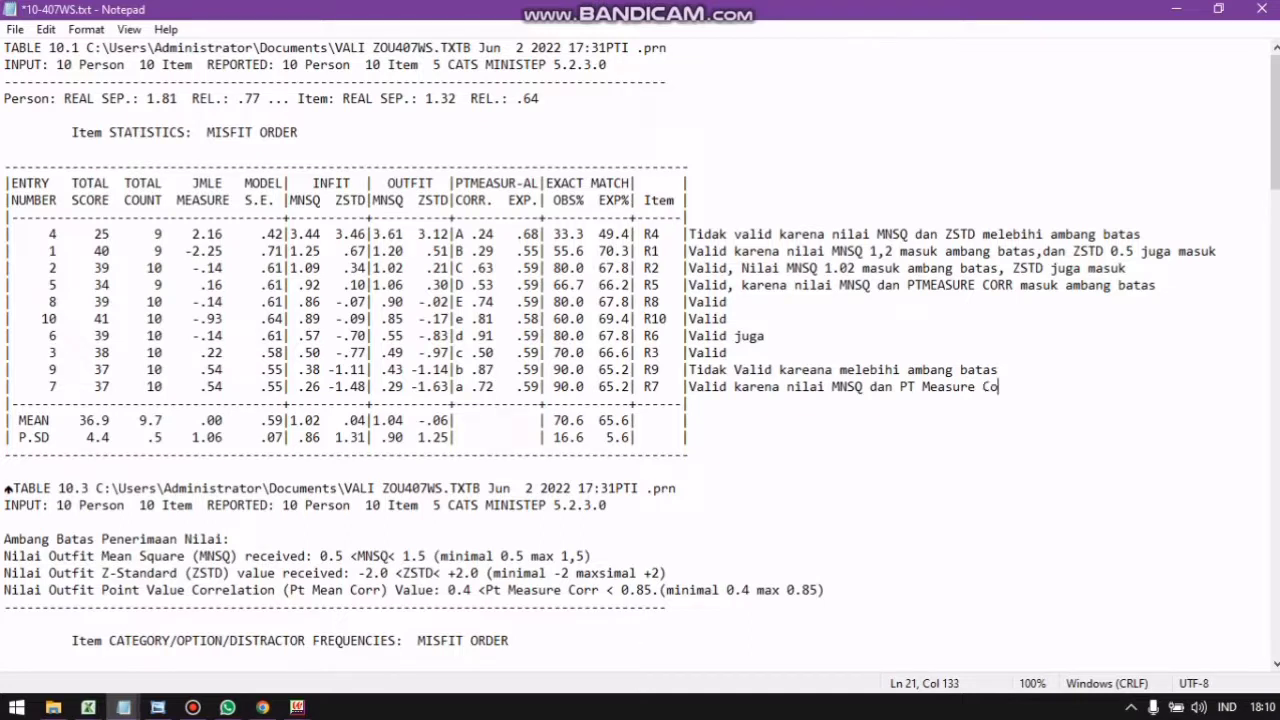
text(rr nya masuk ambang )
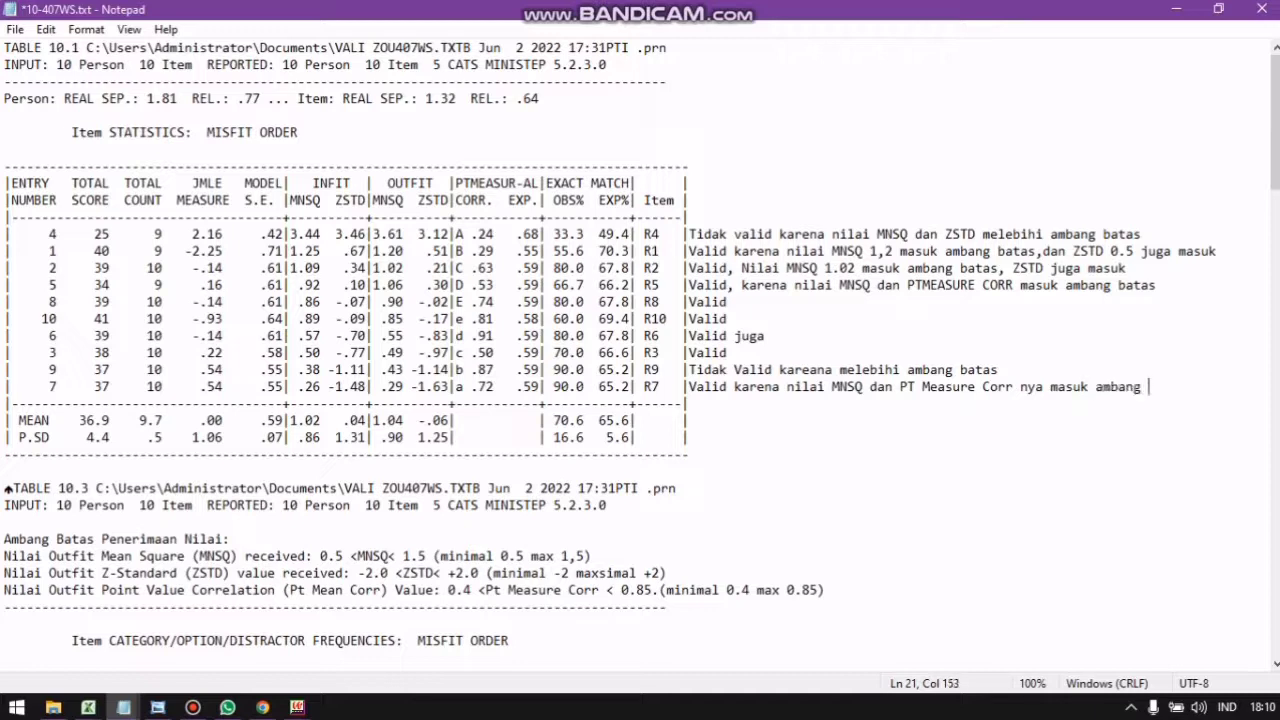
text(batas)
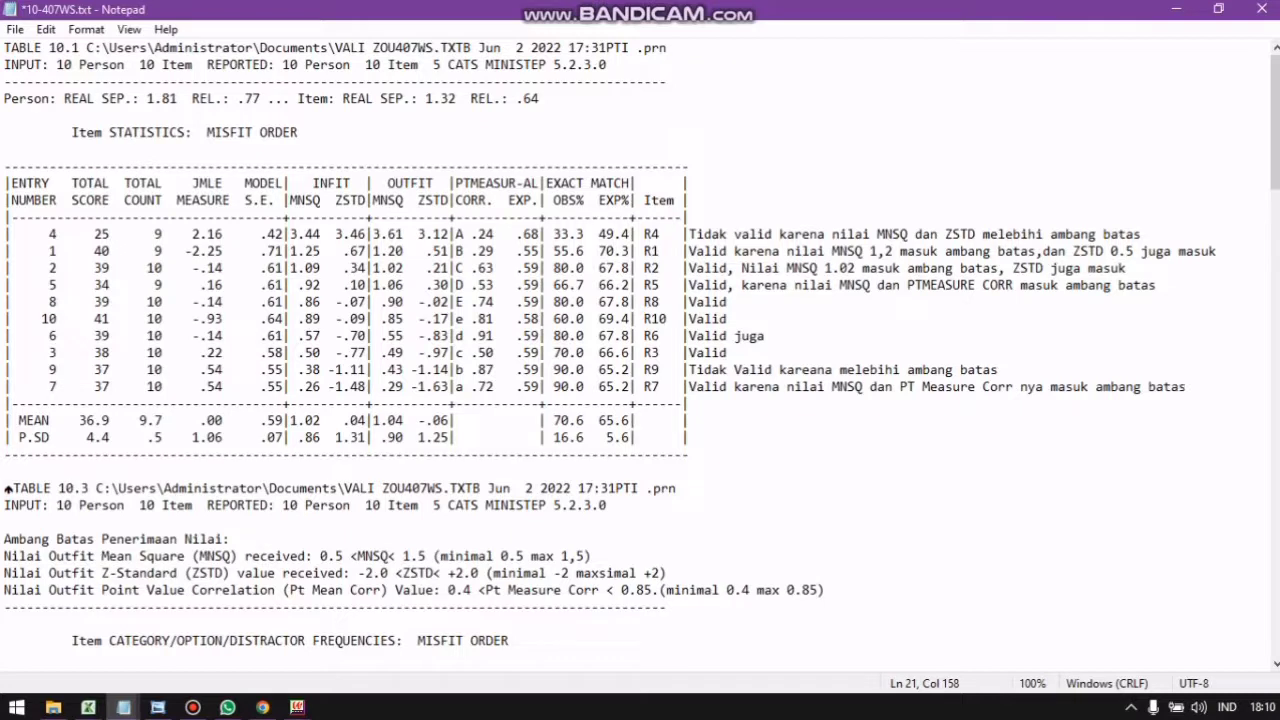